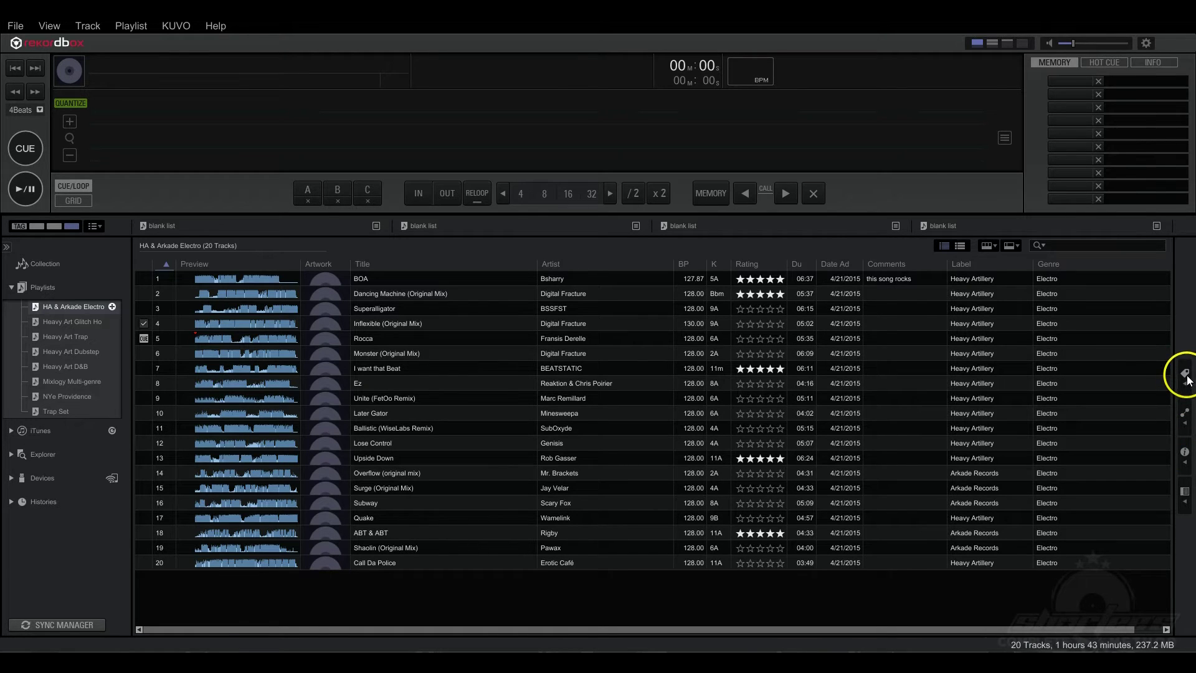
Step: Look over the tags in the My Tag pane, then close the pane
click(1185, 375)
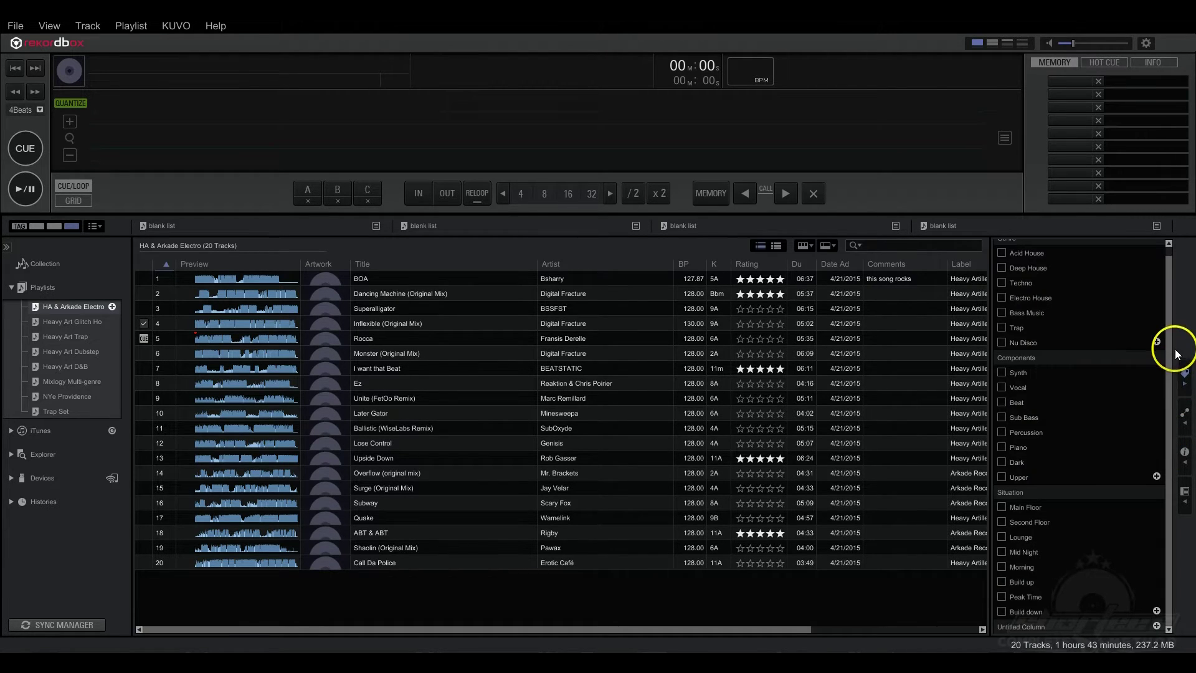
scroll(1171, 353, up, 1)
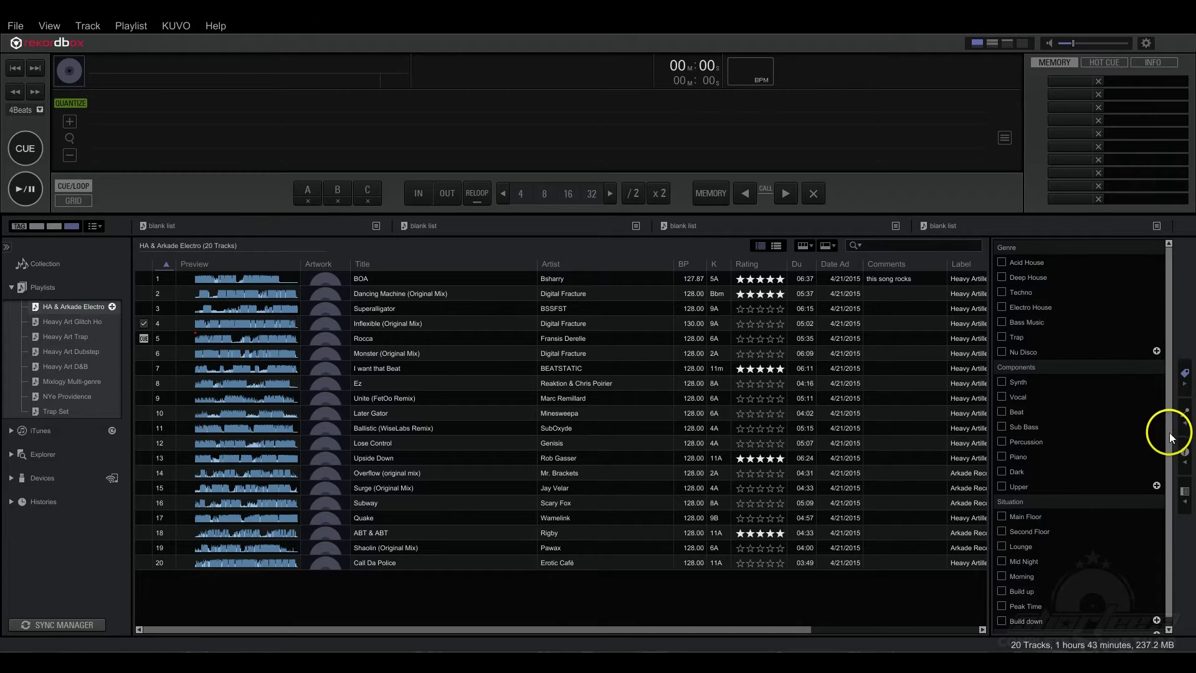
scroll(1169, 476, down, 1)
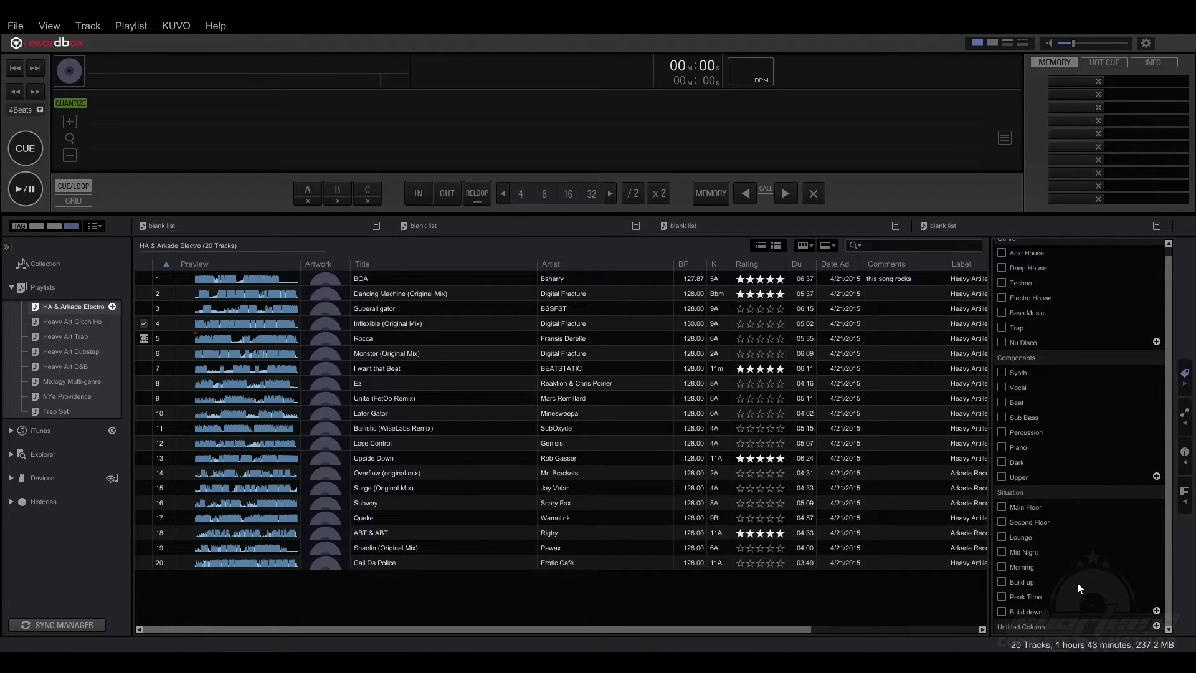
click(1022, 581)
click(1183, 374)
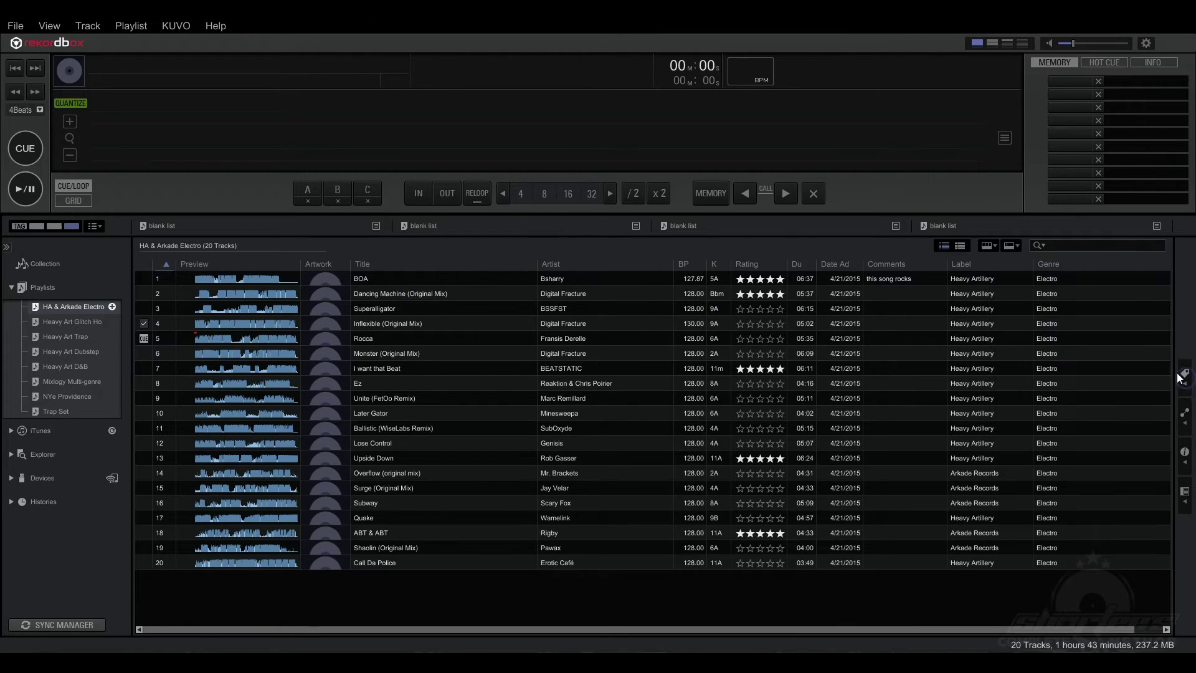
Step: Swap the Genre column for a My Tag column placed just before Rating
click(1080, 267)
right_click(1051, 263)
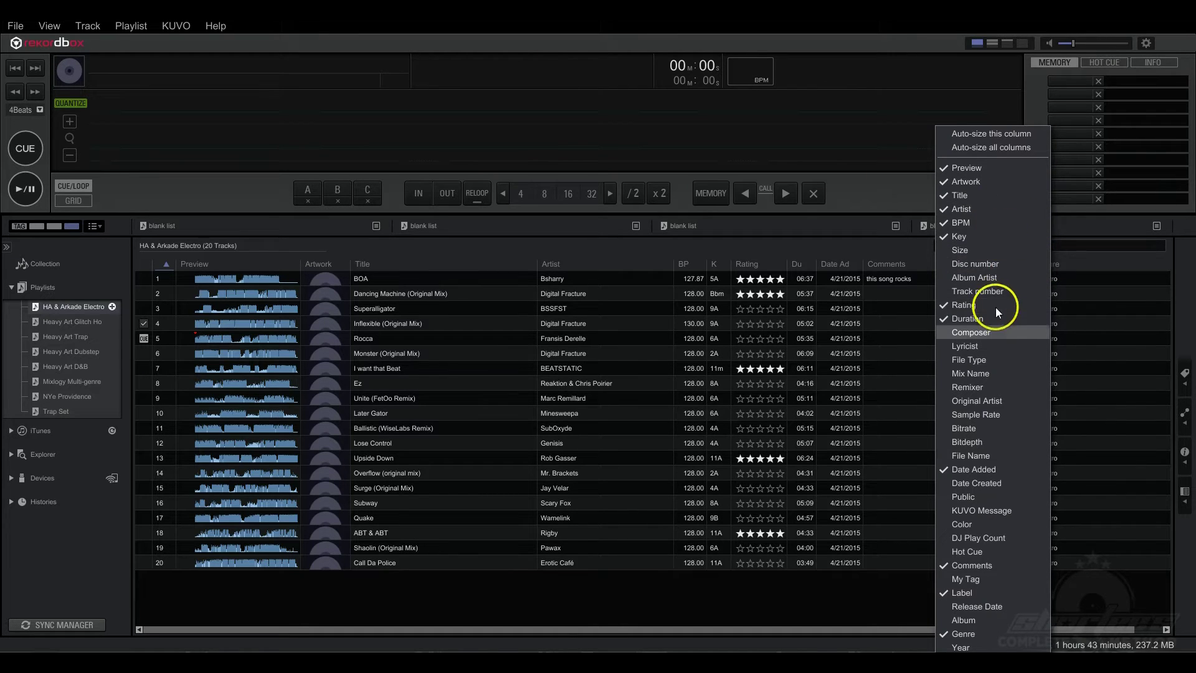
click(952, 630)
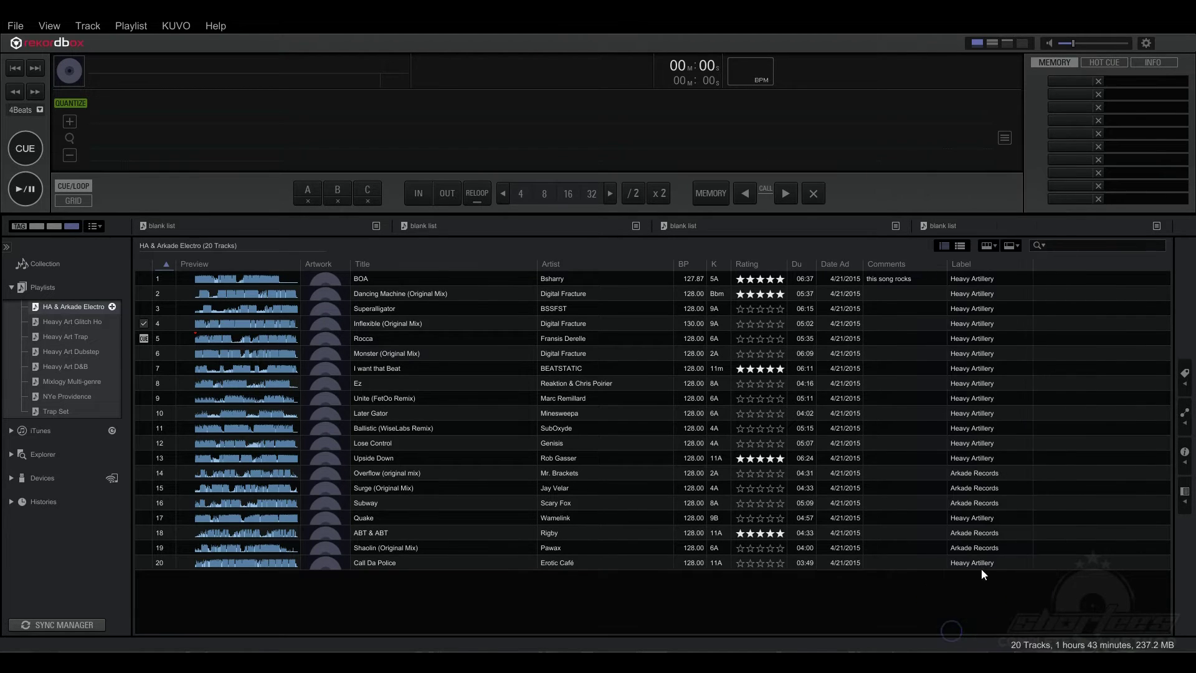
right_click(1052, 263)
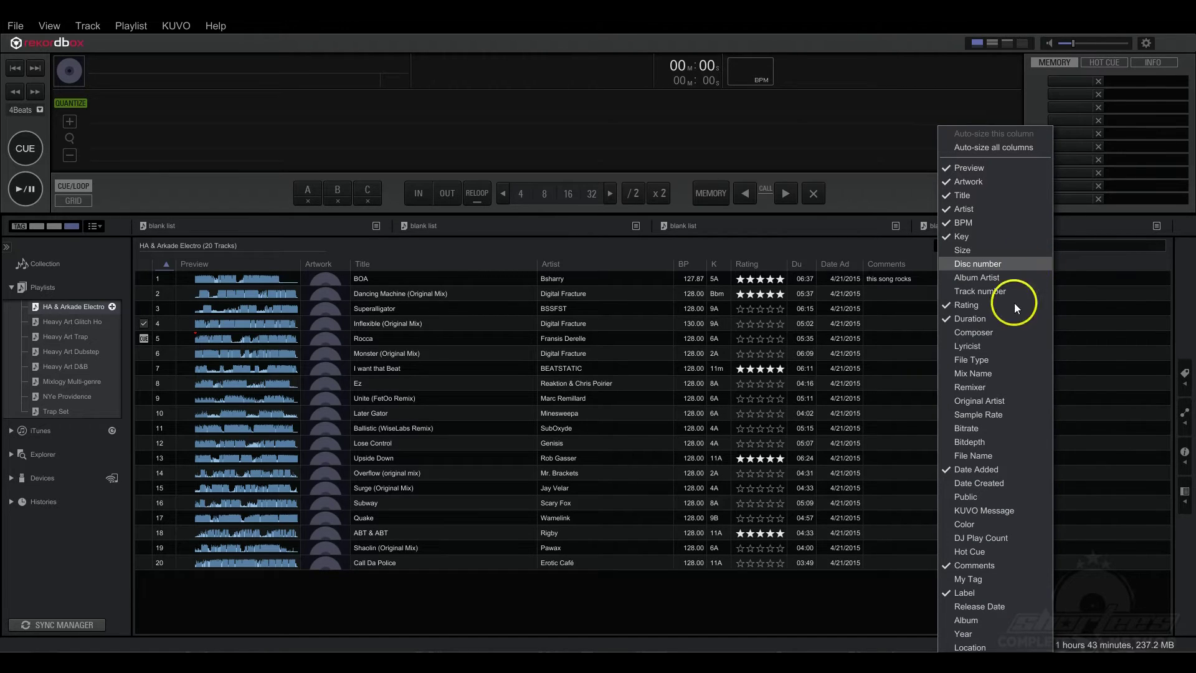
click(968, 580)
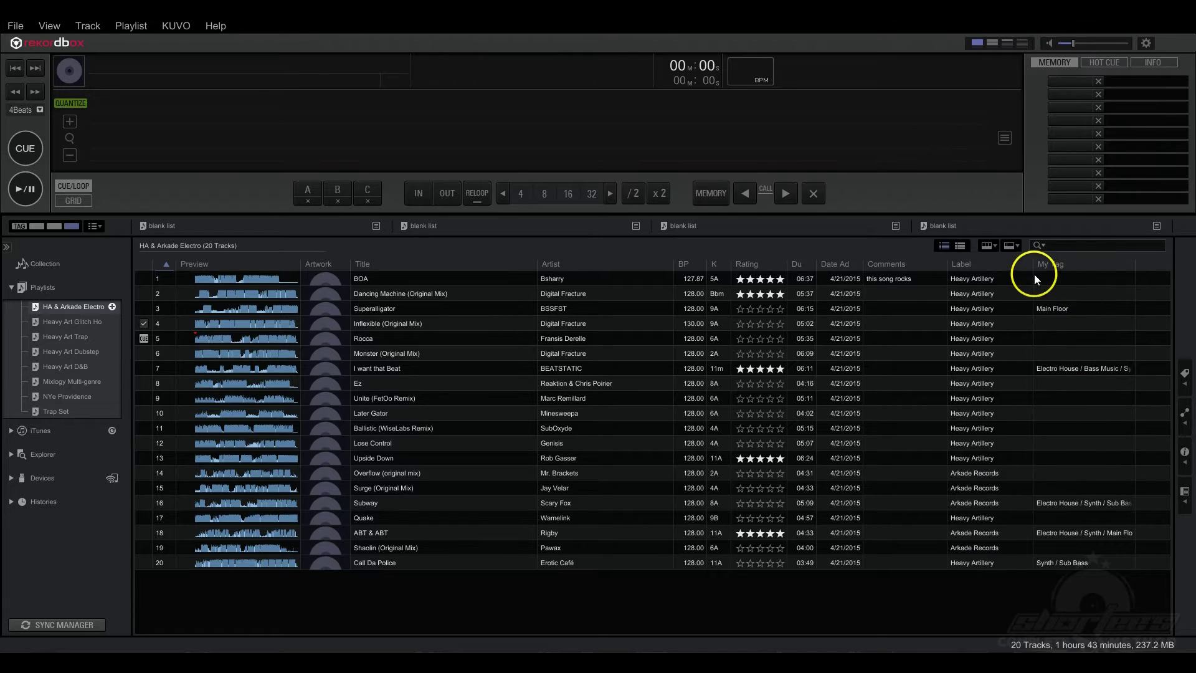
drag(1046, 261, 766, 260)
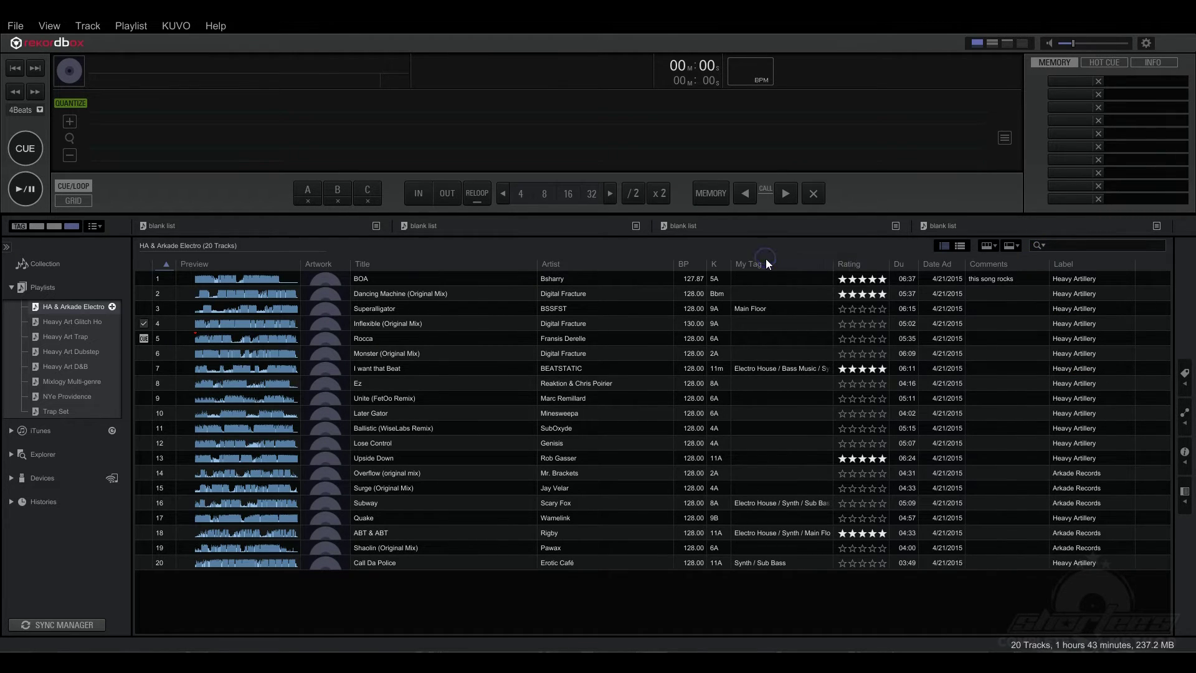
Step: With the My Tag pane open, tick Electro House, Synth, Vocal and Peak Time for BOA
click(1185, 374)
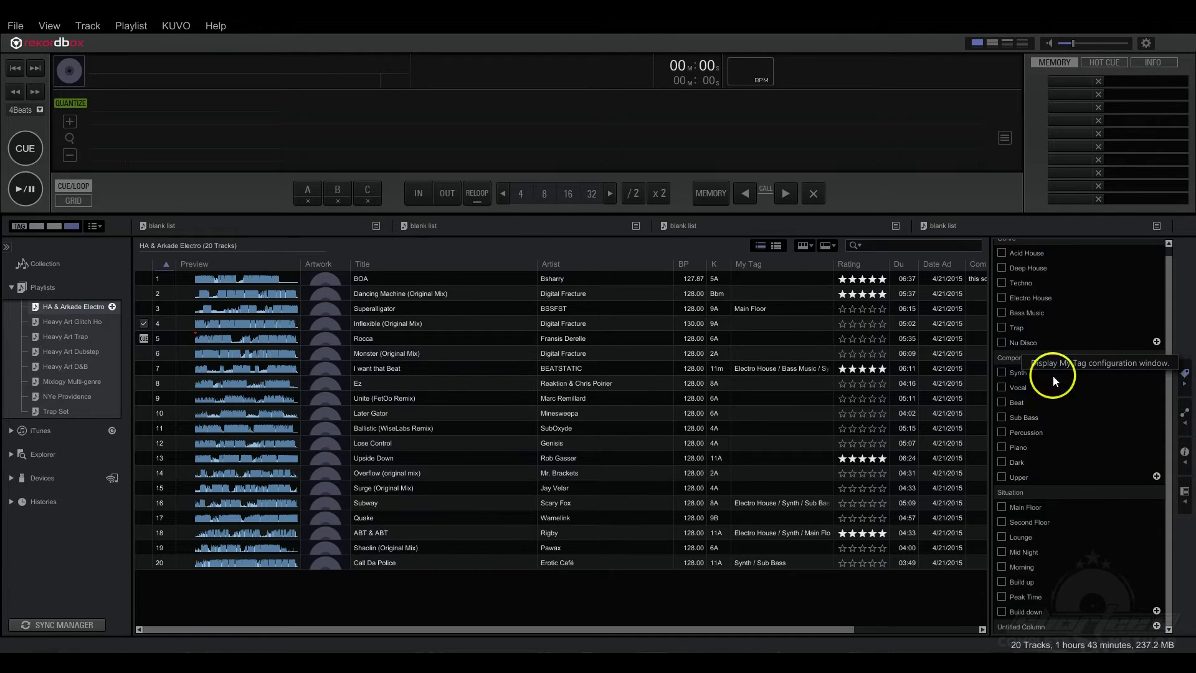
click(393, 277)
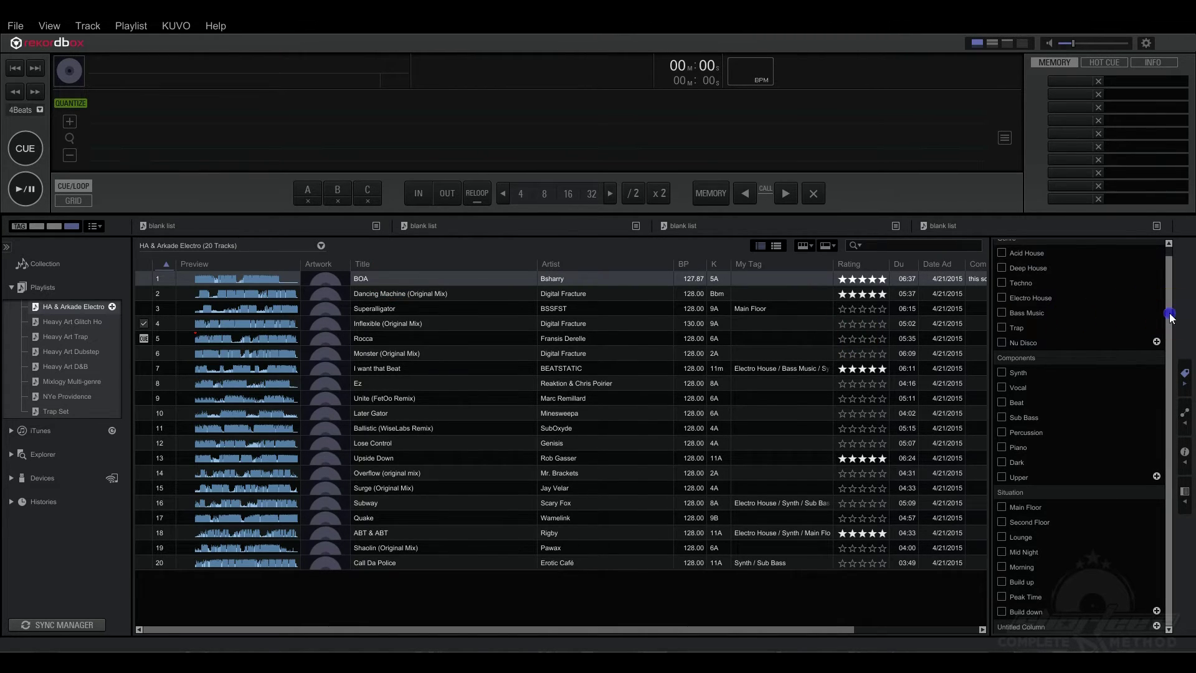
drag(1169, 317, 1166, 275)
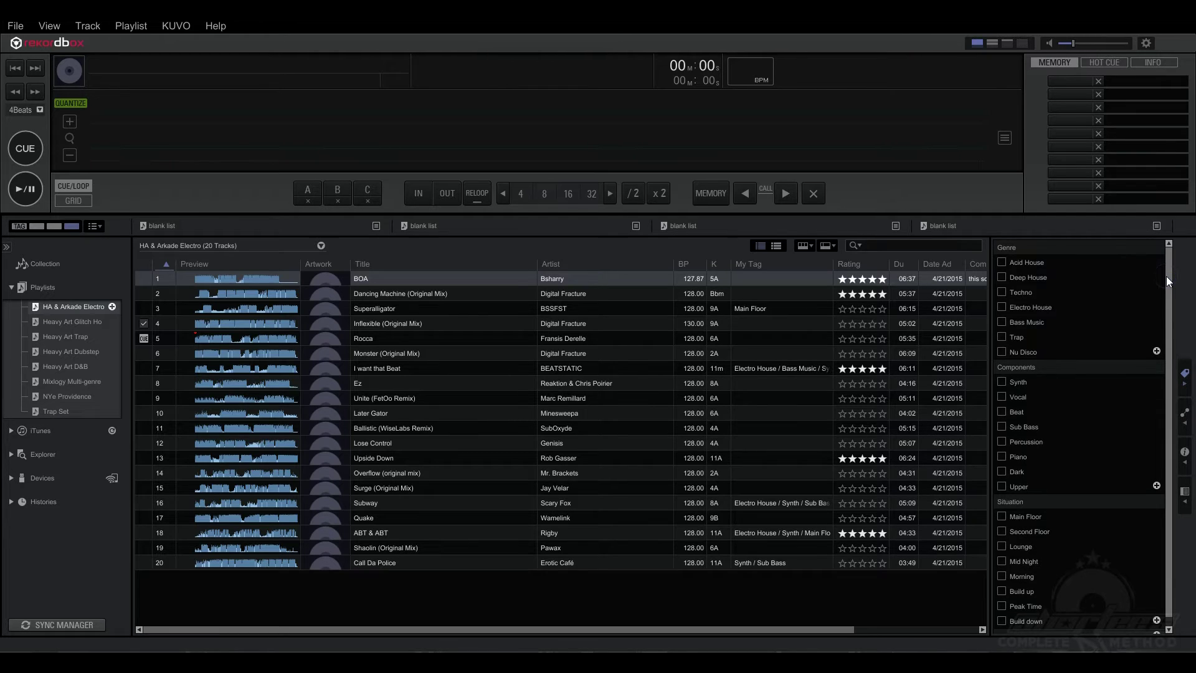
click(1002, 307)
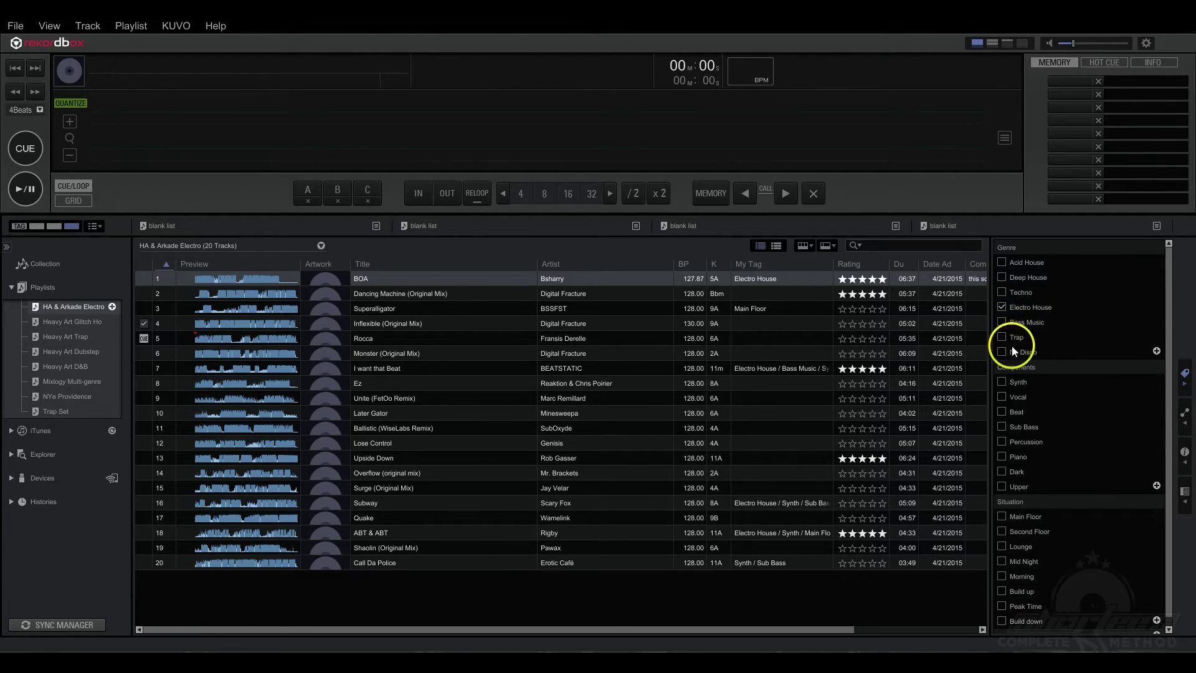
click(1001, 382)
click(1003, 398)
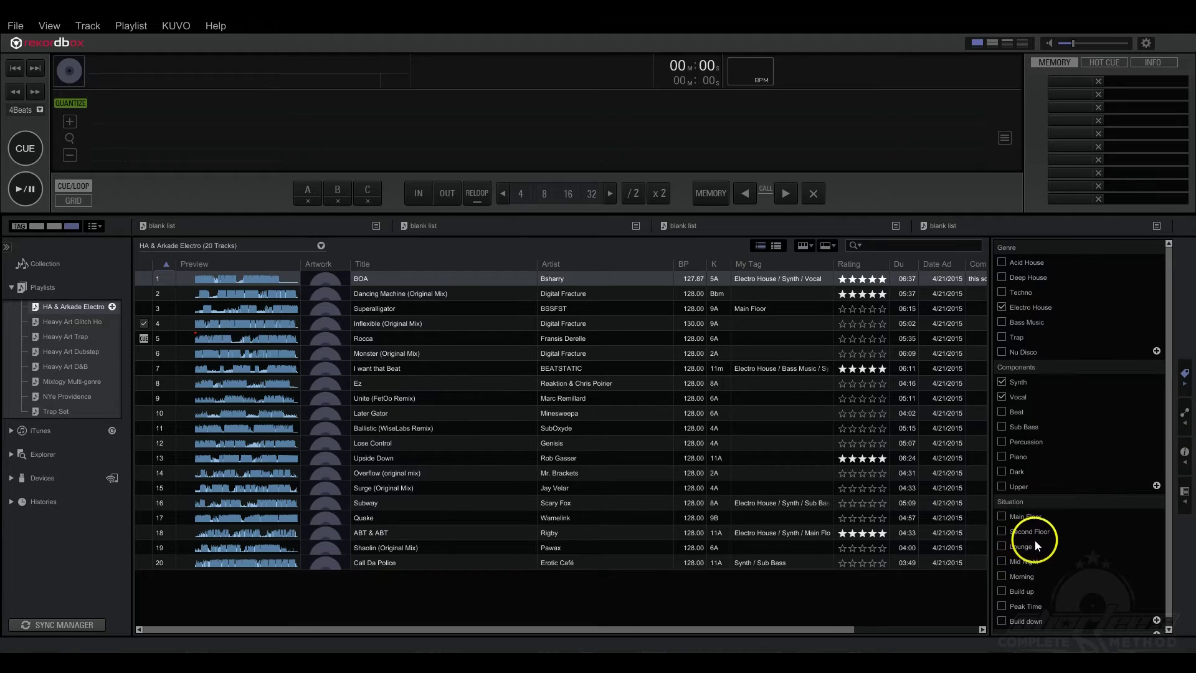
click(1001, 605)
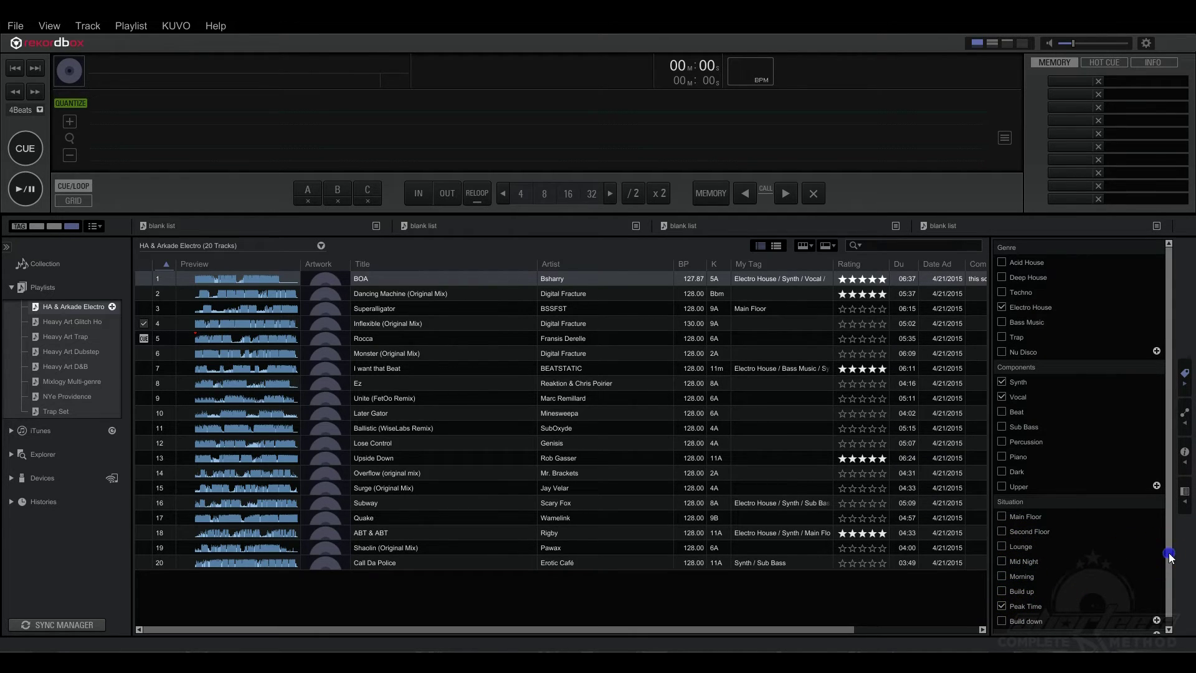
scroll(1169, 552, down, 1)
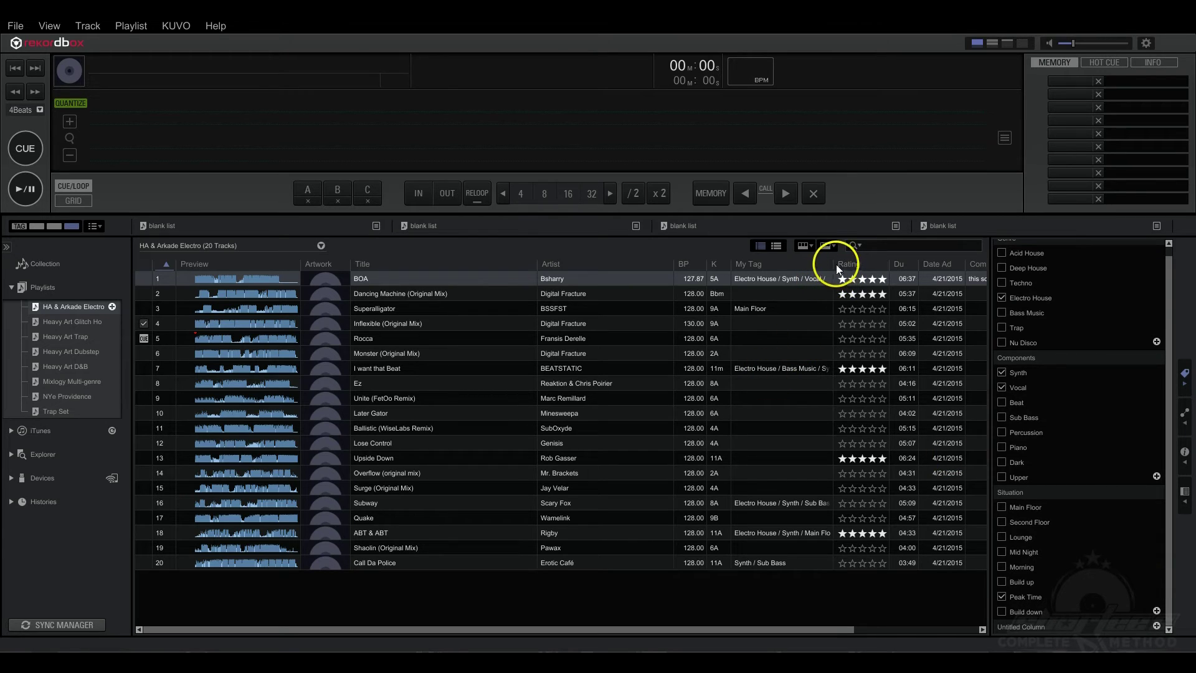
Step: Widen the My Tag column and add a Drum & Bass tag to the Genre group
drag(833, 264, 867, 270)
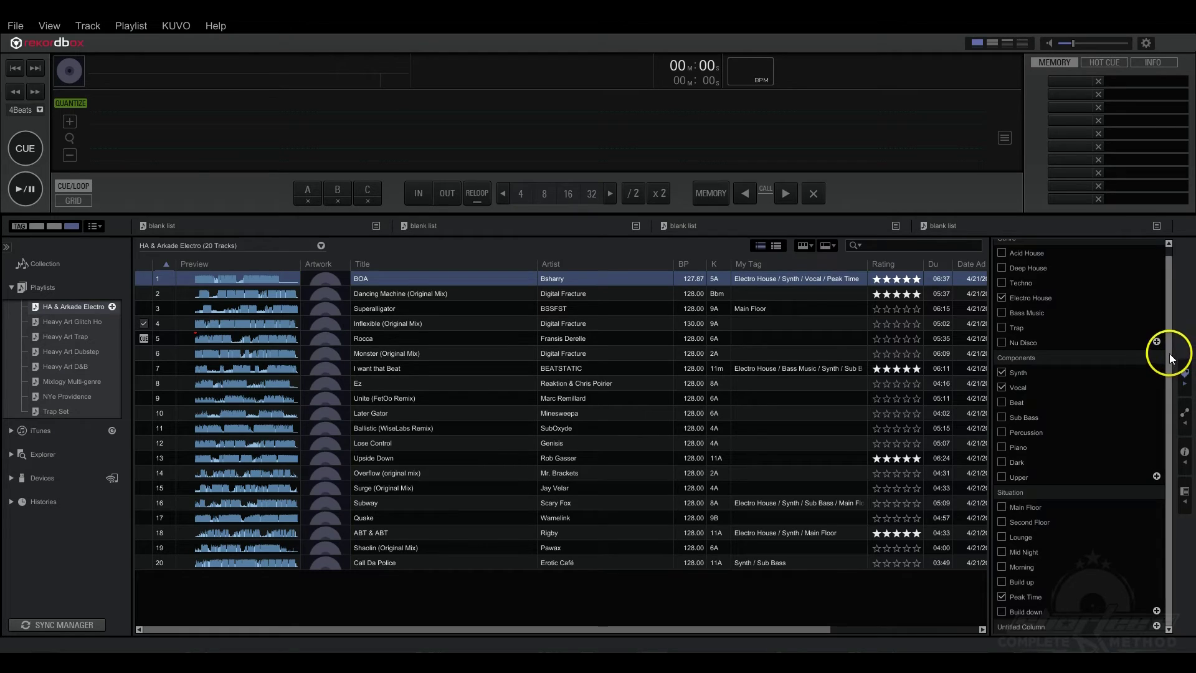
scroll(1169, 353, up, 1)
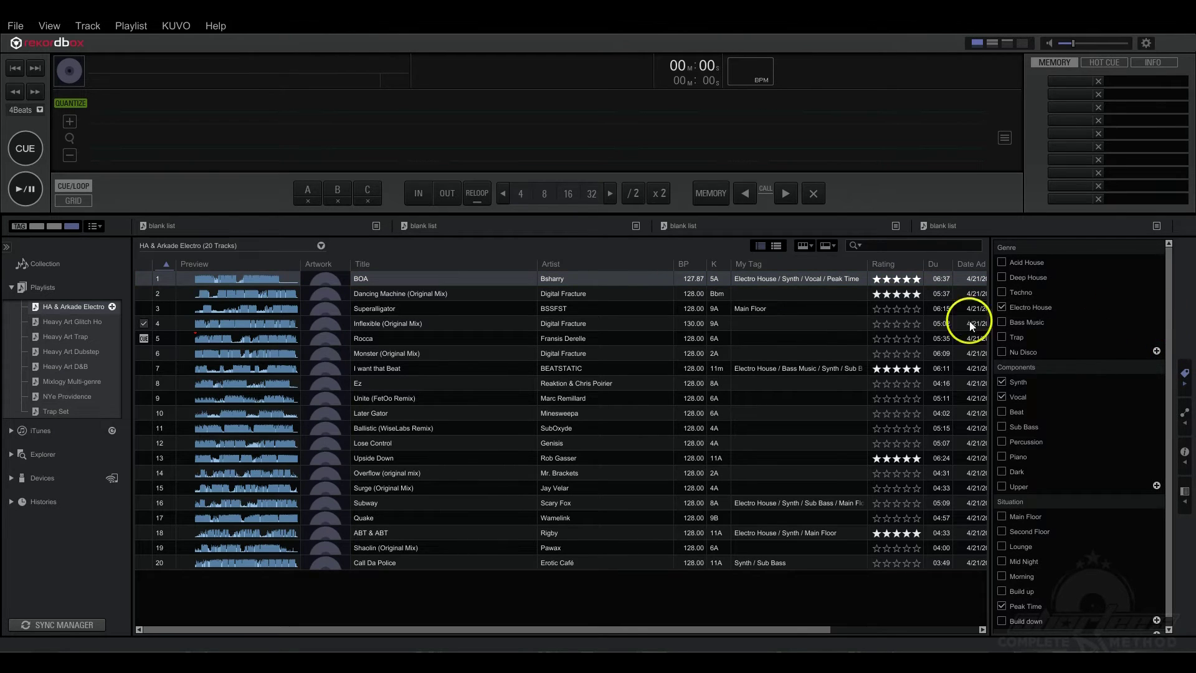
click(1156, 352)
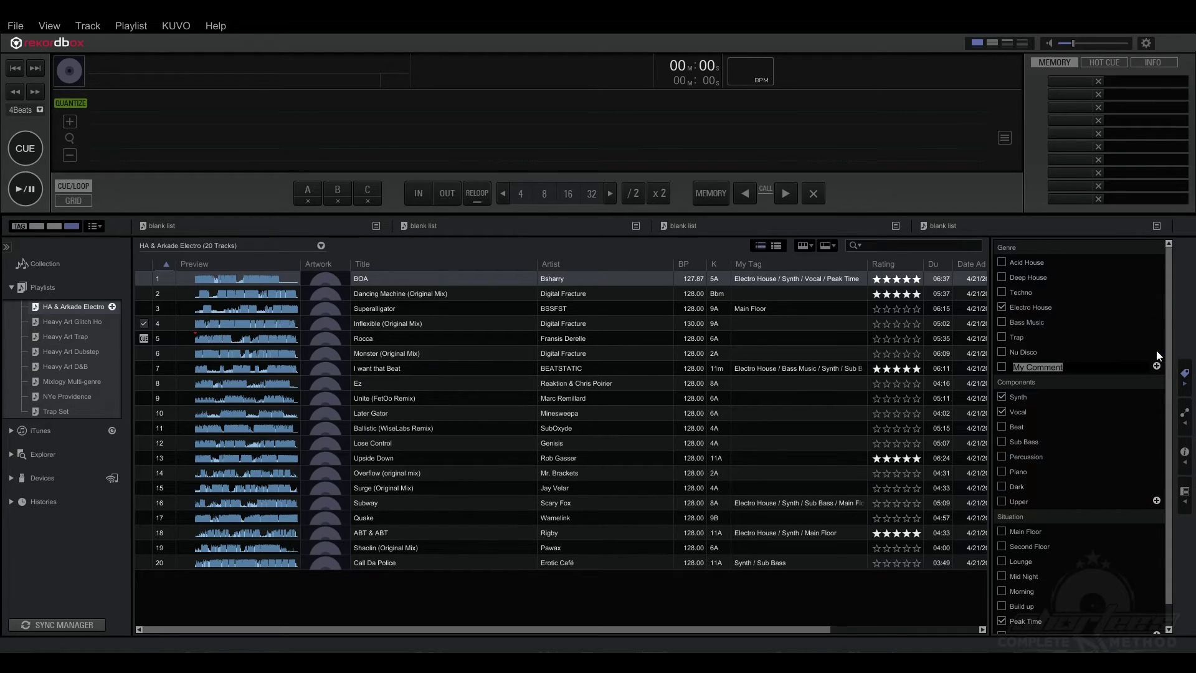
text(Drum & Bass)
key(Return)
Step: Add Dubstep and Jazz Genre tags, then show the Heavy Art D&B playlist
click(1156, 366)
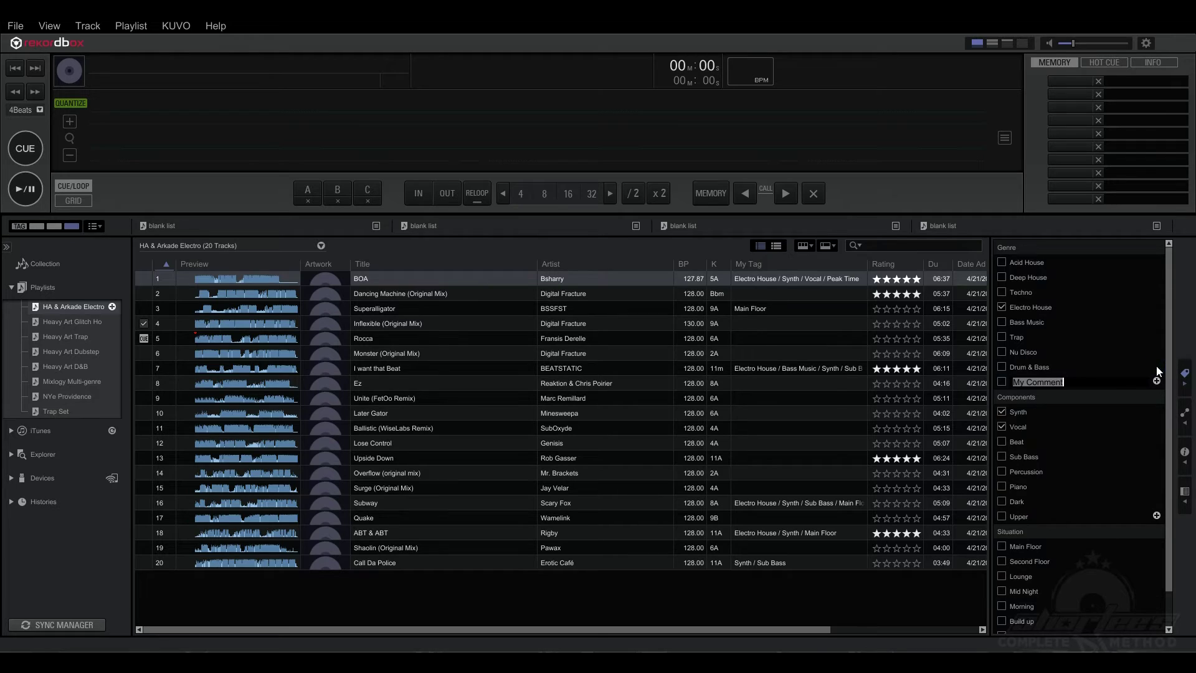
text(Dubstep)
key(Return)
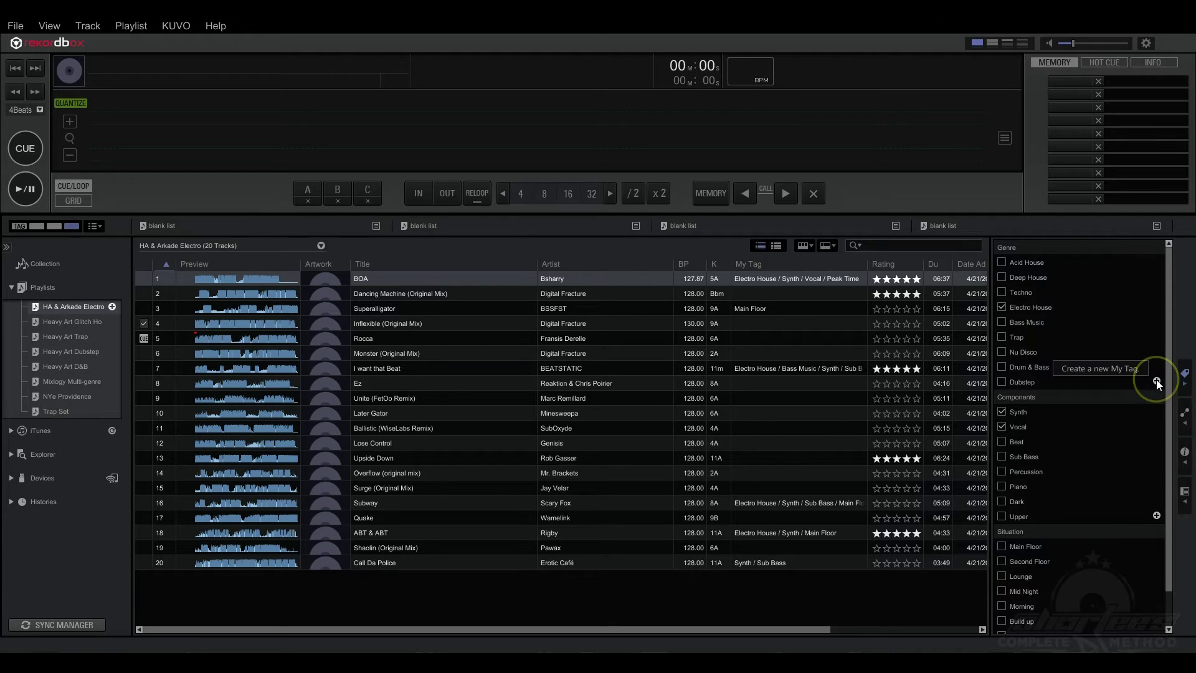
click(1156, 379)
text(Ja)
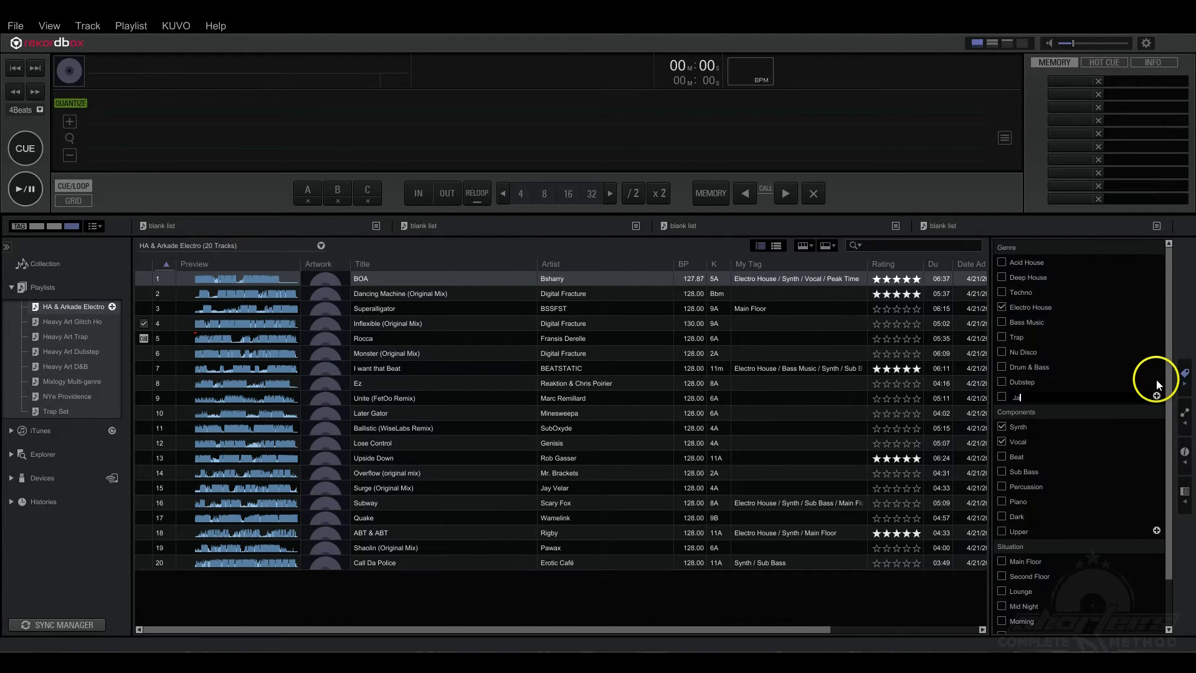
text(zz)
key(Return)
click(80, 368)
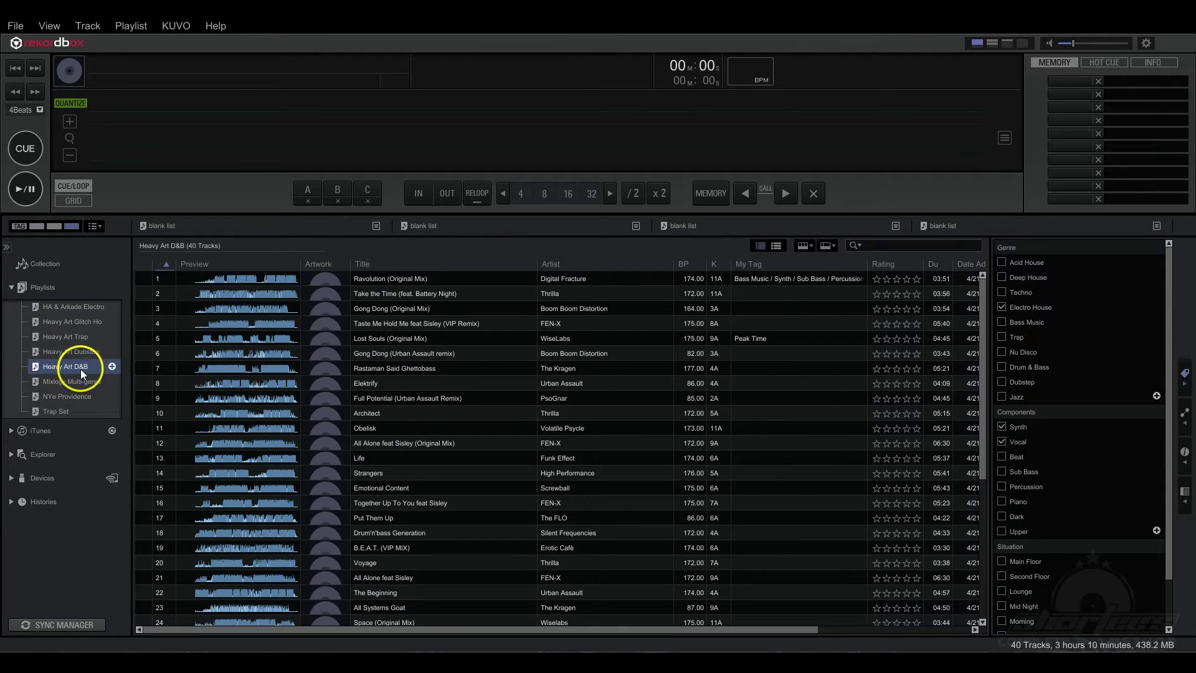
Step: Tag track 2 as Drum & Bass and add a Brass tag to the Components group
click(663, 292)
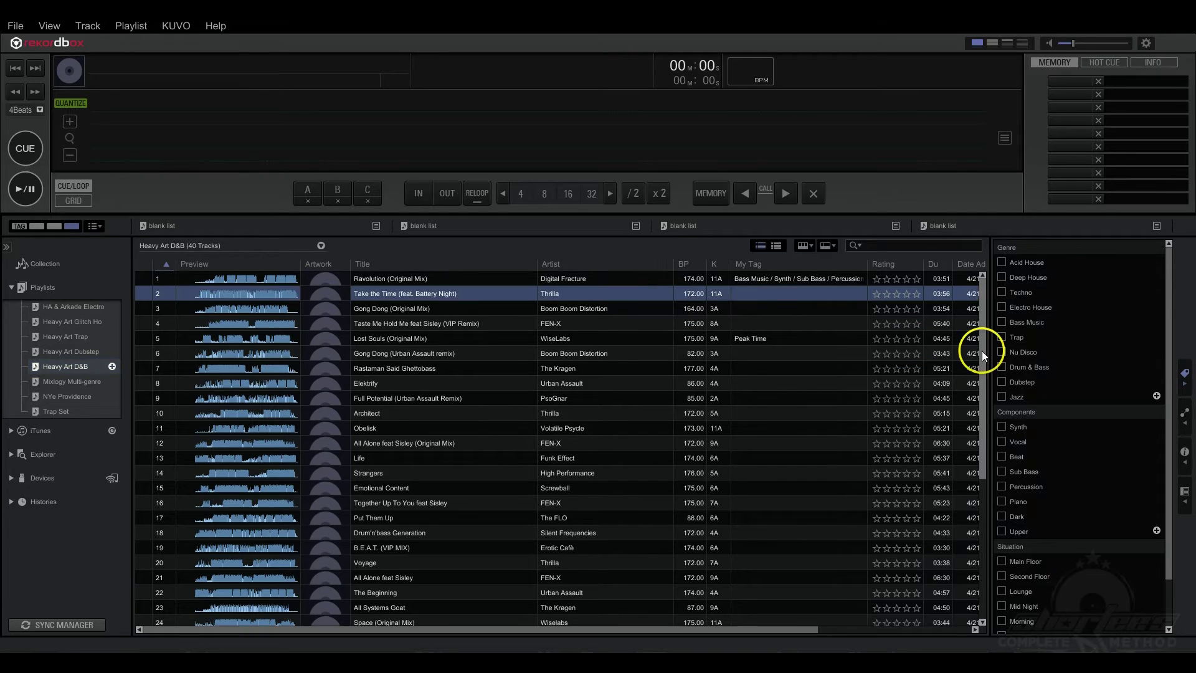
click(1001, 367)
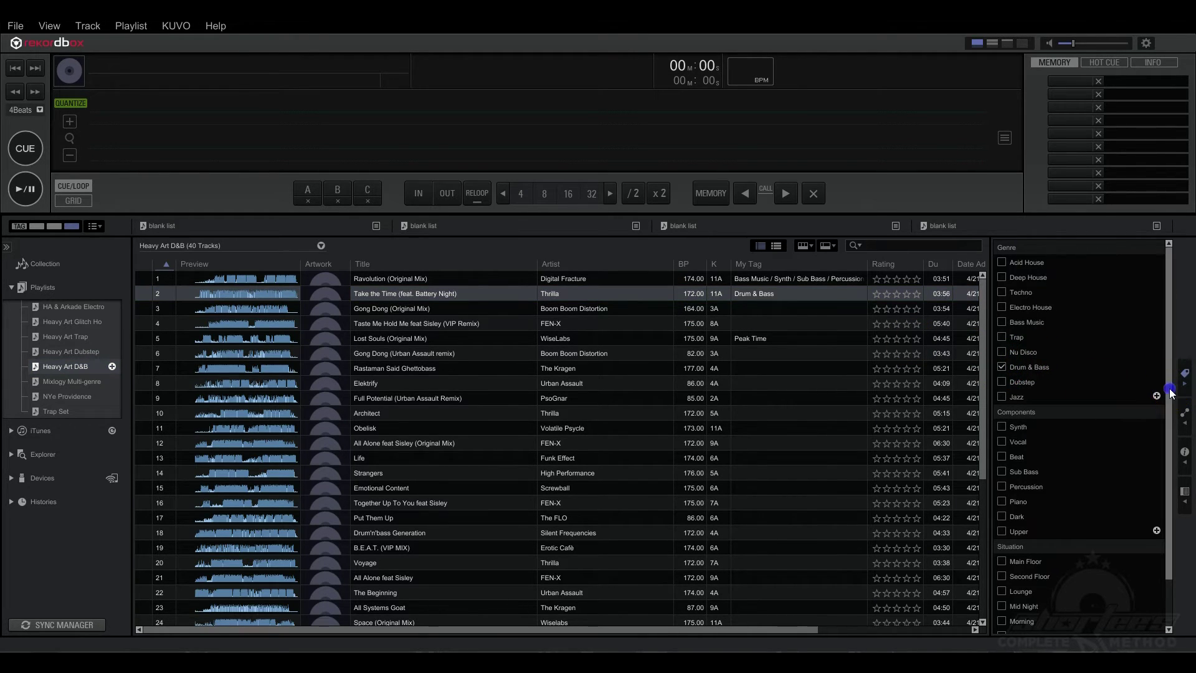
drag(1169, 392, 1171, 466)
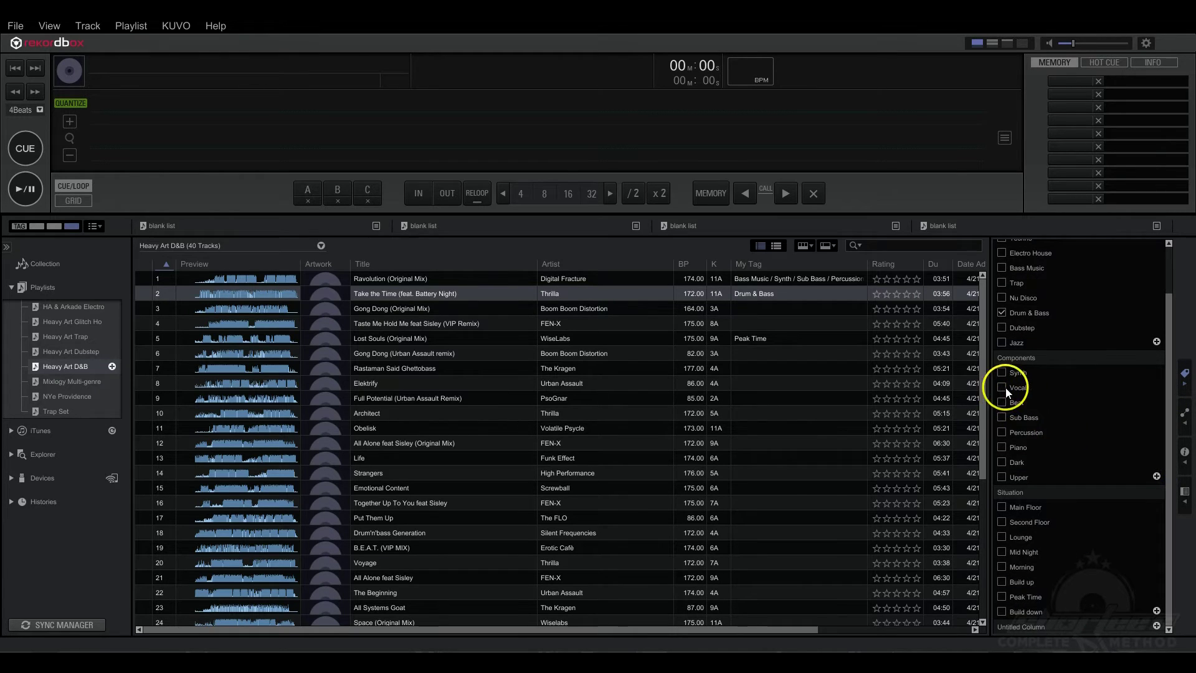
click(1156, 475)
text(Brass)
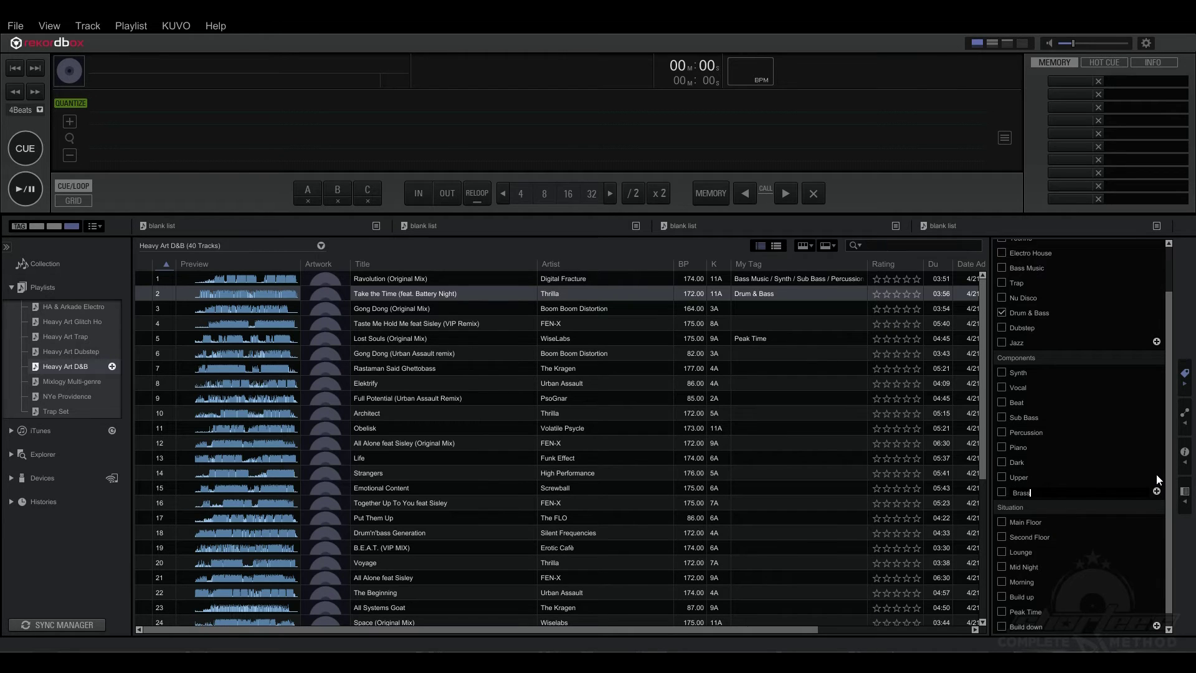
key(Return)
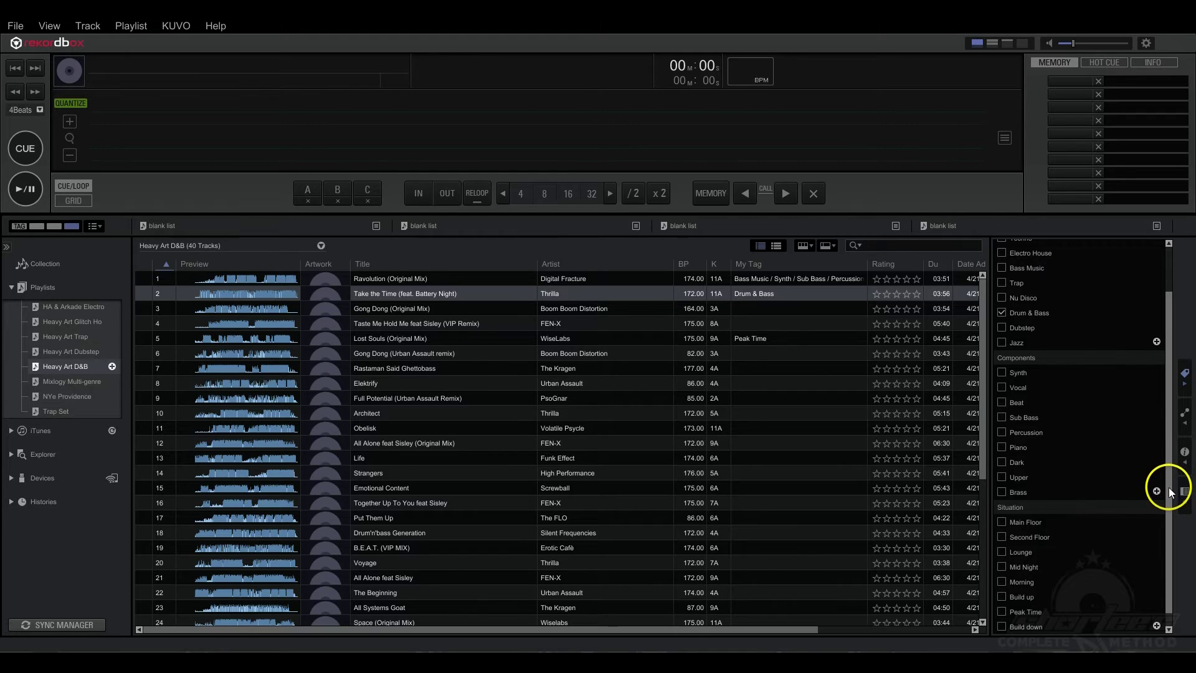
scroll(1169, 492, down, 1)
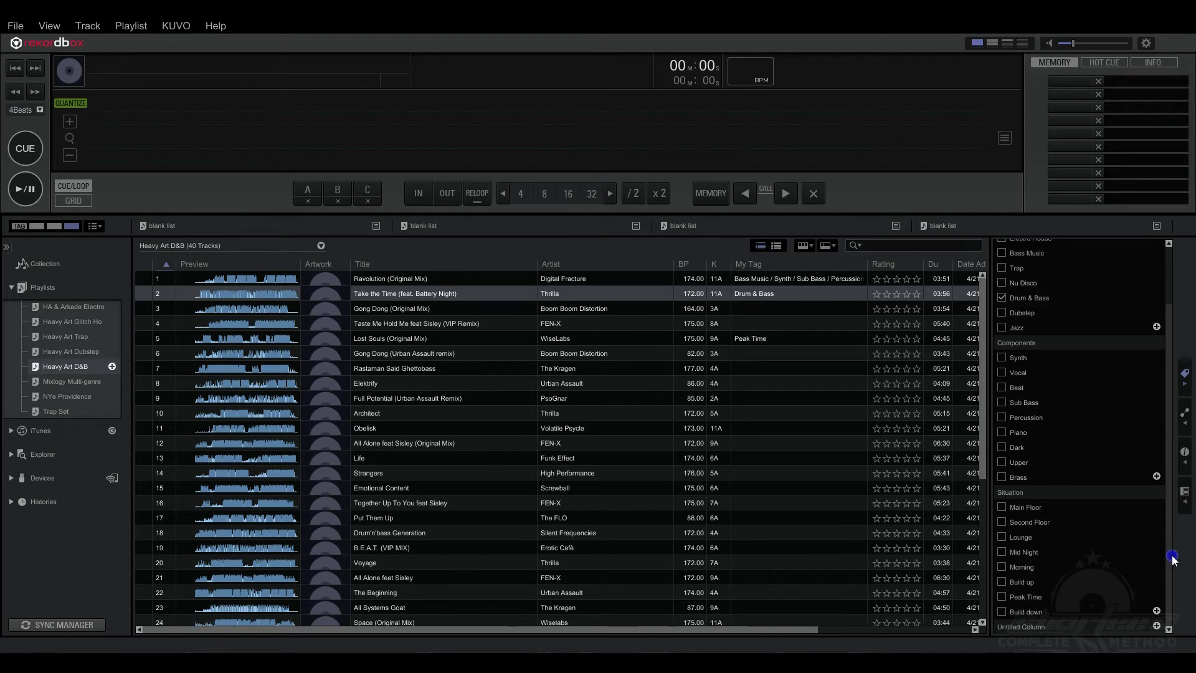
Step: Add Fashion Shows and Dj Battle tags to the Situation group
click(1156, 611)
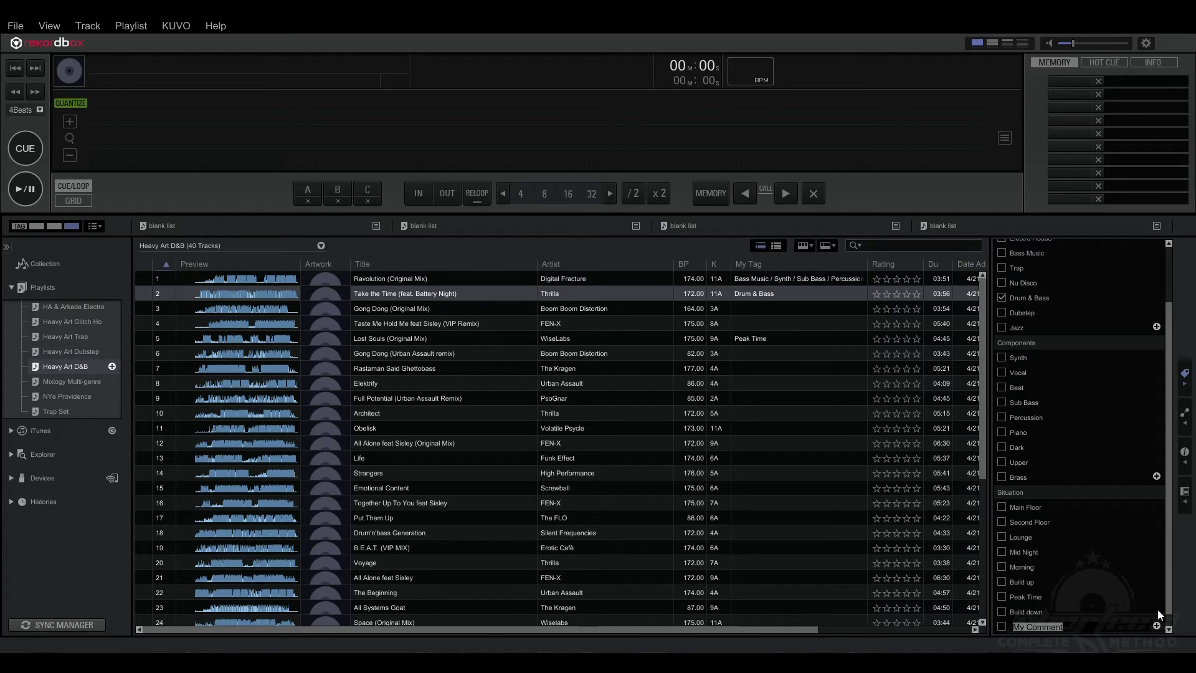
text(Fashion Shows)
key(Return)
click(1157, 624)
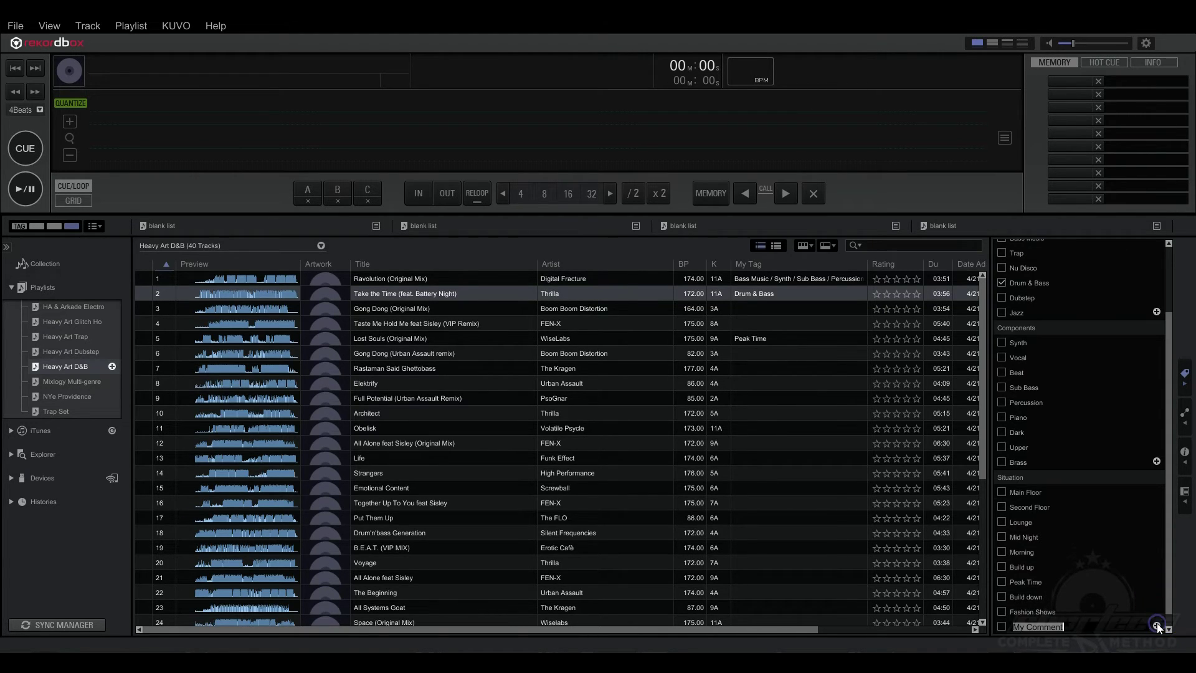
text(Dj Ba)
text(ttel)
key(BackSpace)
key(BackSpace)
text(le)
key(Return)
Step: Create a new Untitled Column tag group and add a Lessons tag under Situation
click(1157, 625)
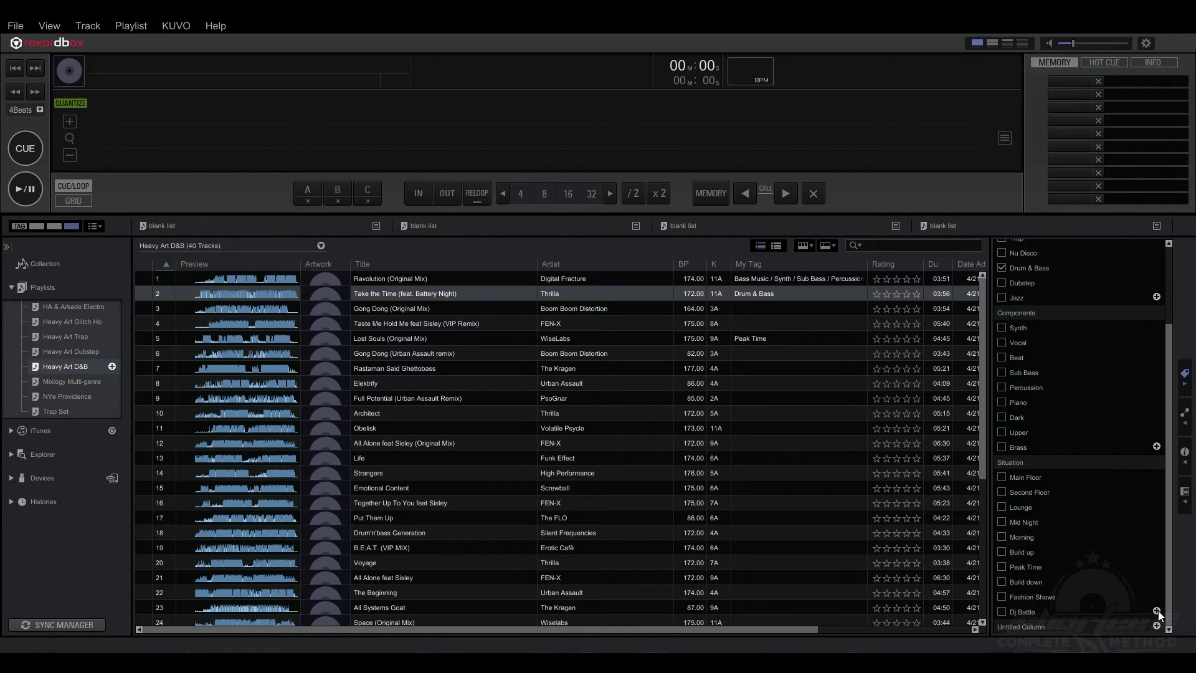
click(1156, 611)
text(Lessons)
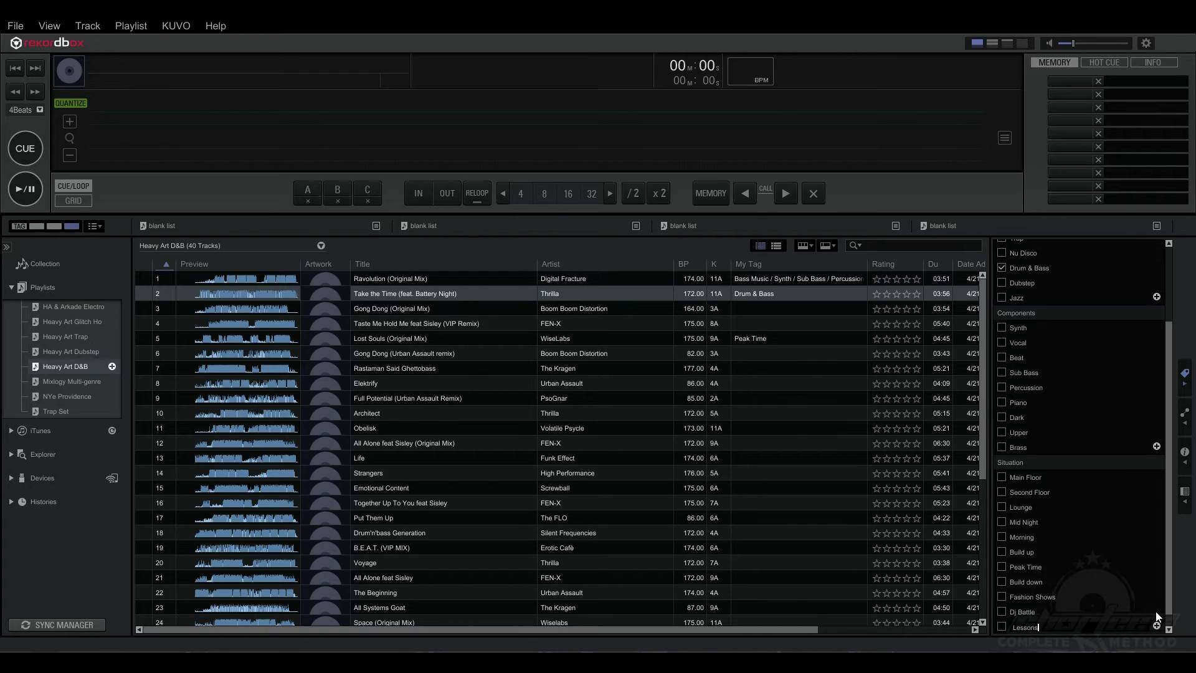
key(Return)
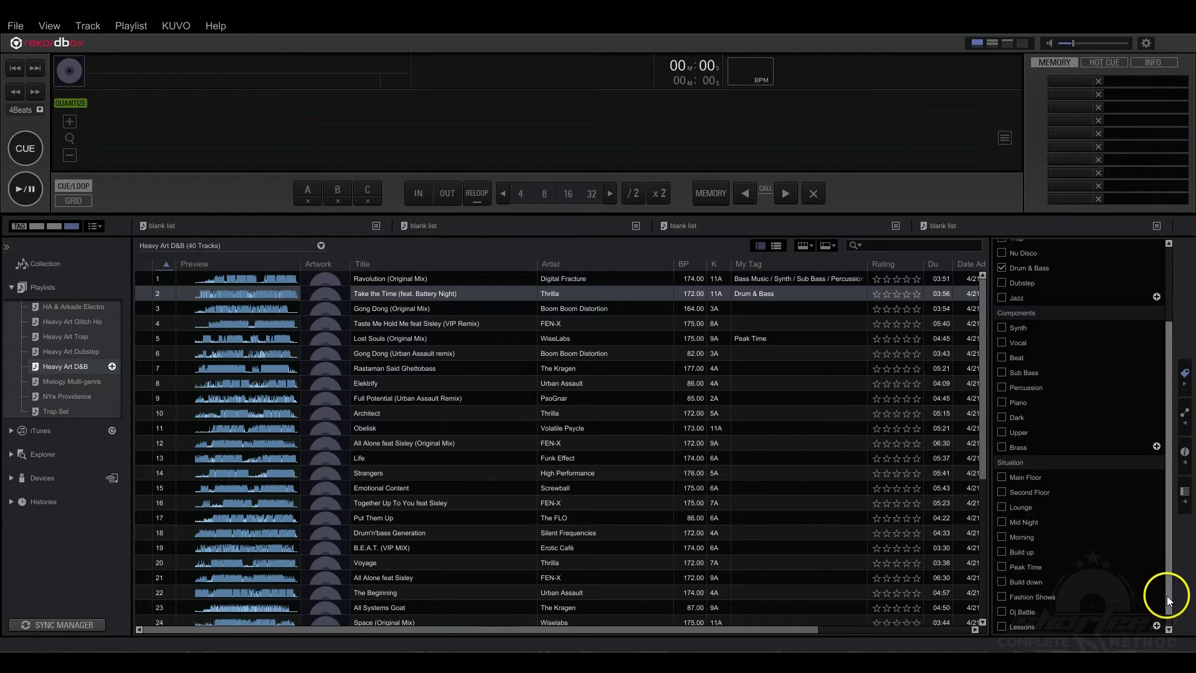
scroll(1167, 596, down, 1)
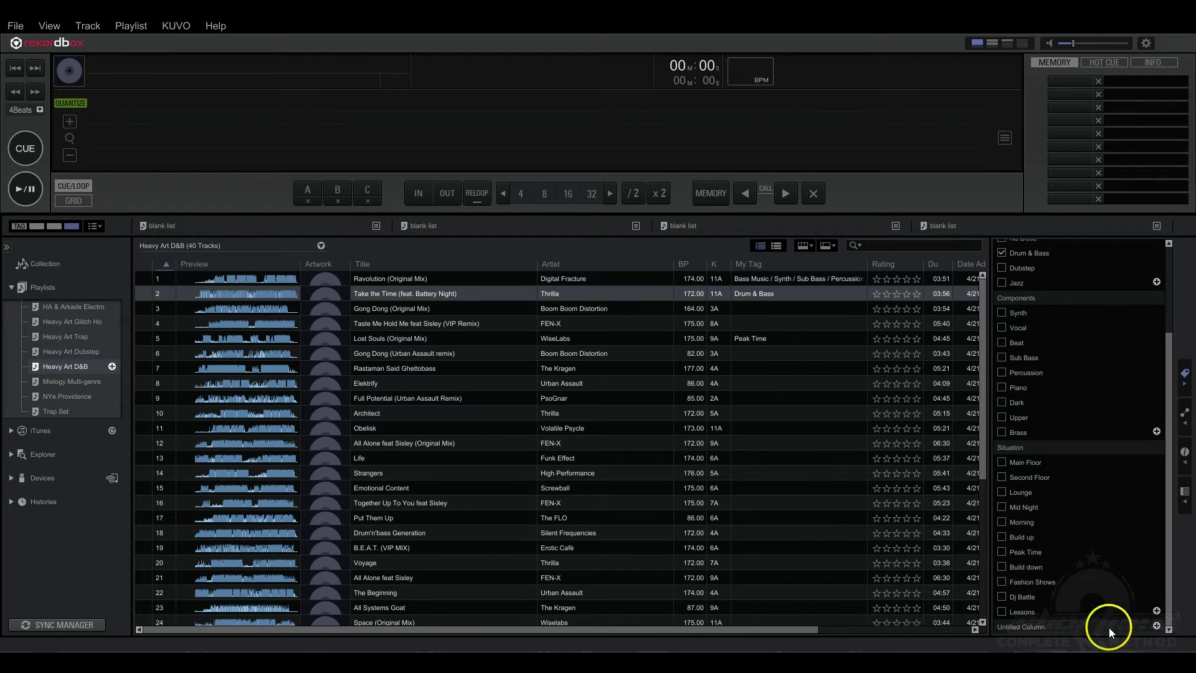
Step: Create a Favorites tag in the Untitled Column group and apply it to track 2
click(1155, 626)
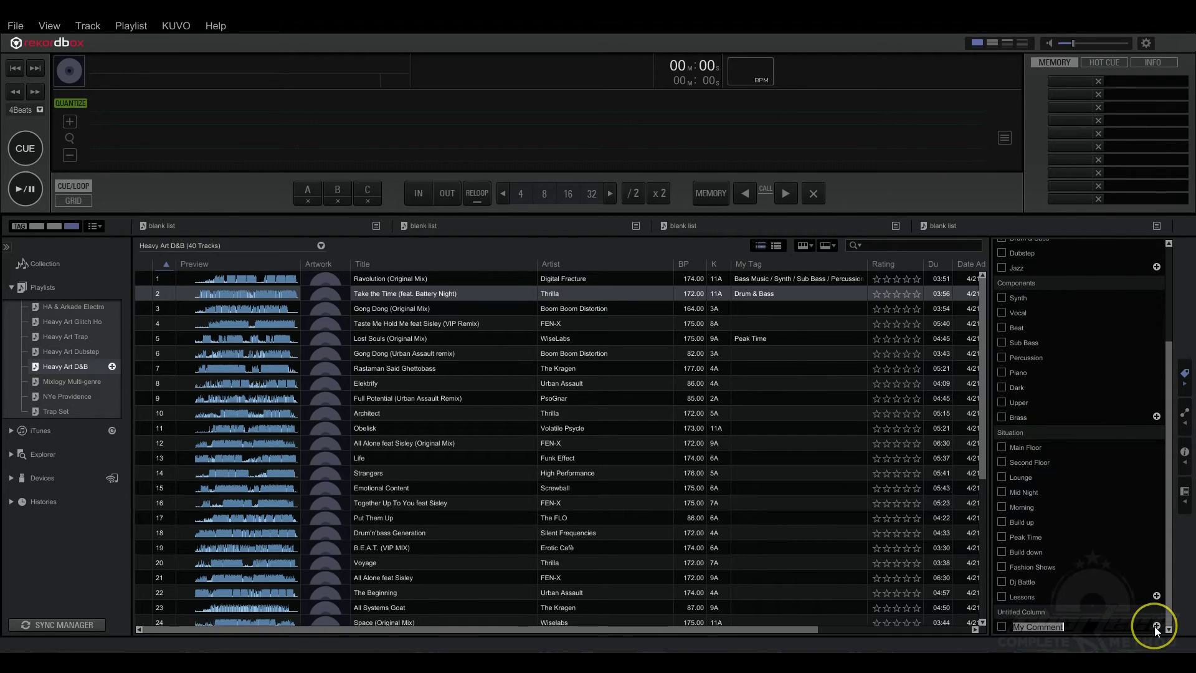
text(Favorites)
key(Return)
click(1001, 626)
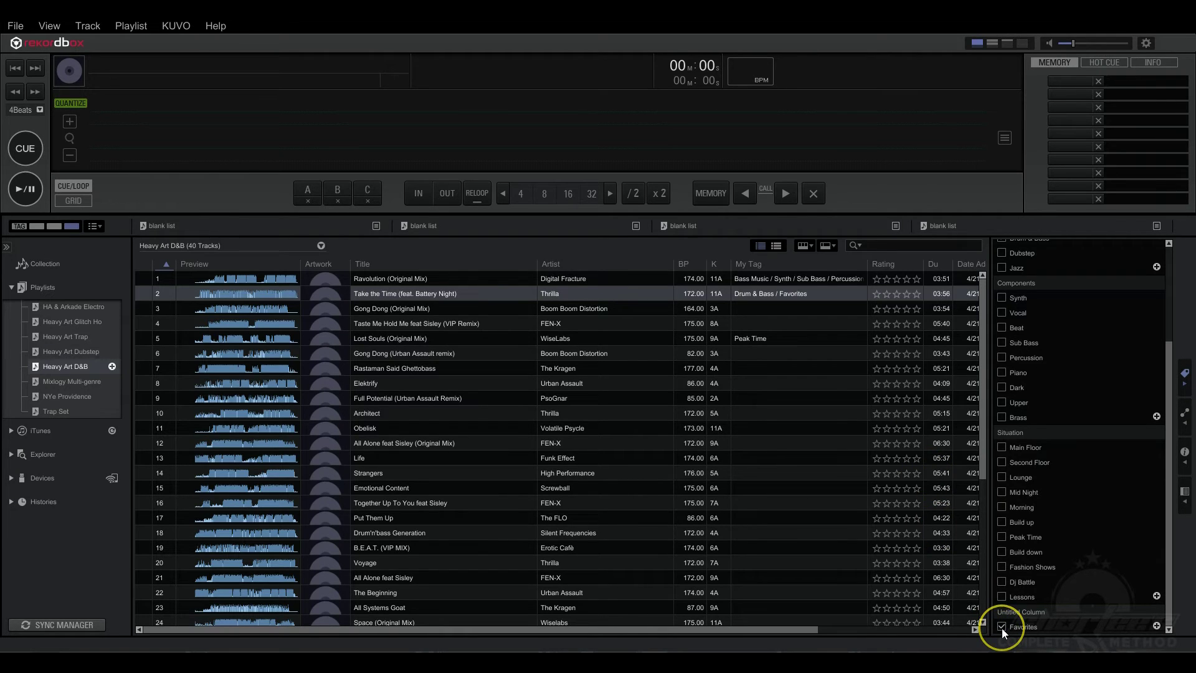
Step: Also tag track 2 with Dj Battle, Main Floor, Peak Time, Sub Bass and Percussion
click(1002, 583)
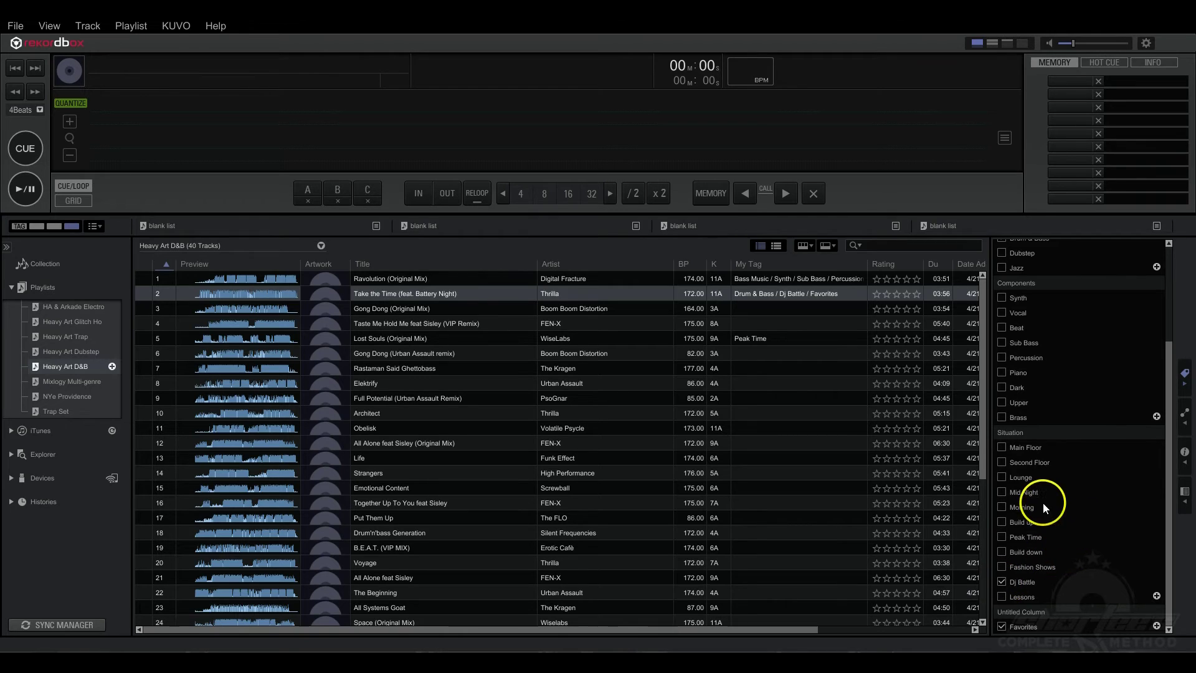
click(1000, 448)
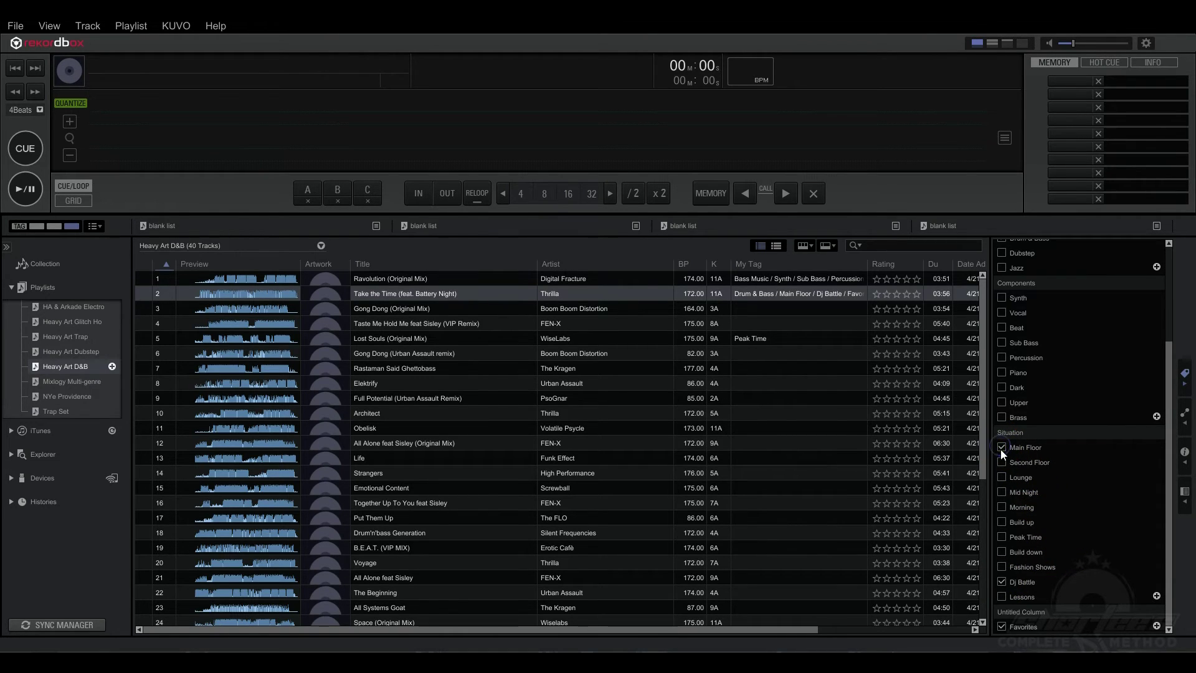
click(1002, 537)
drag(1168, 536, 1166, 467)
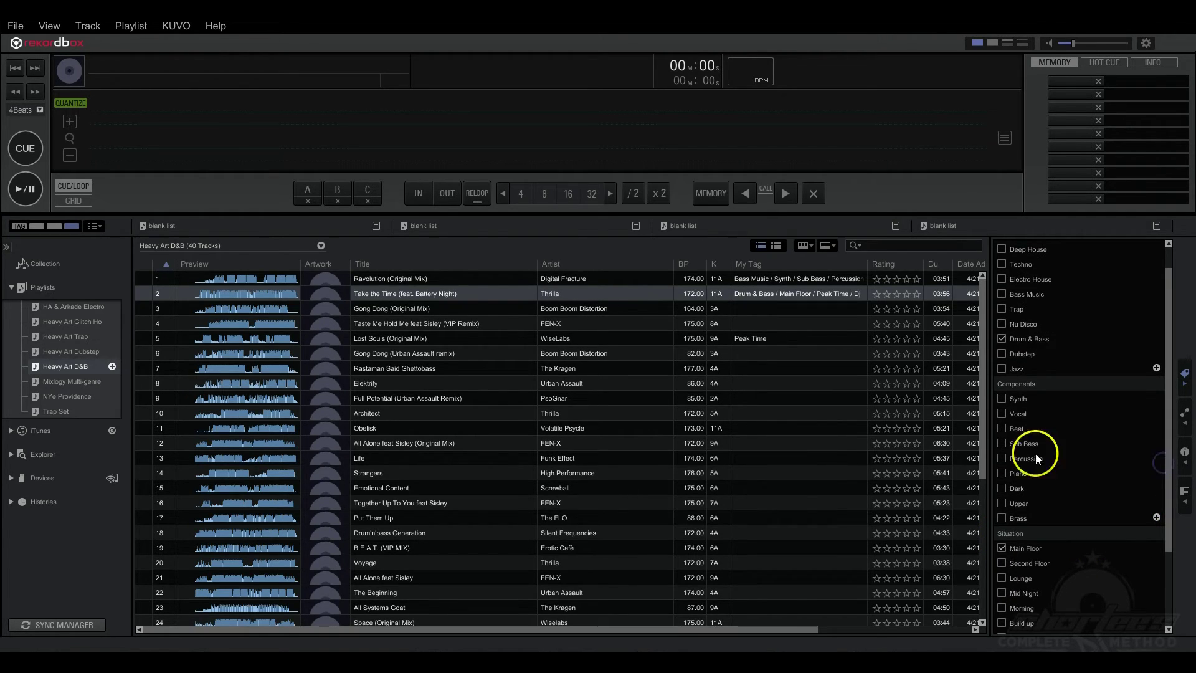
click(1001, 443)
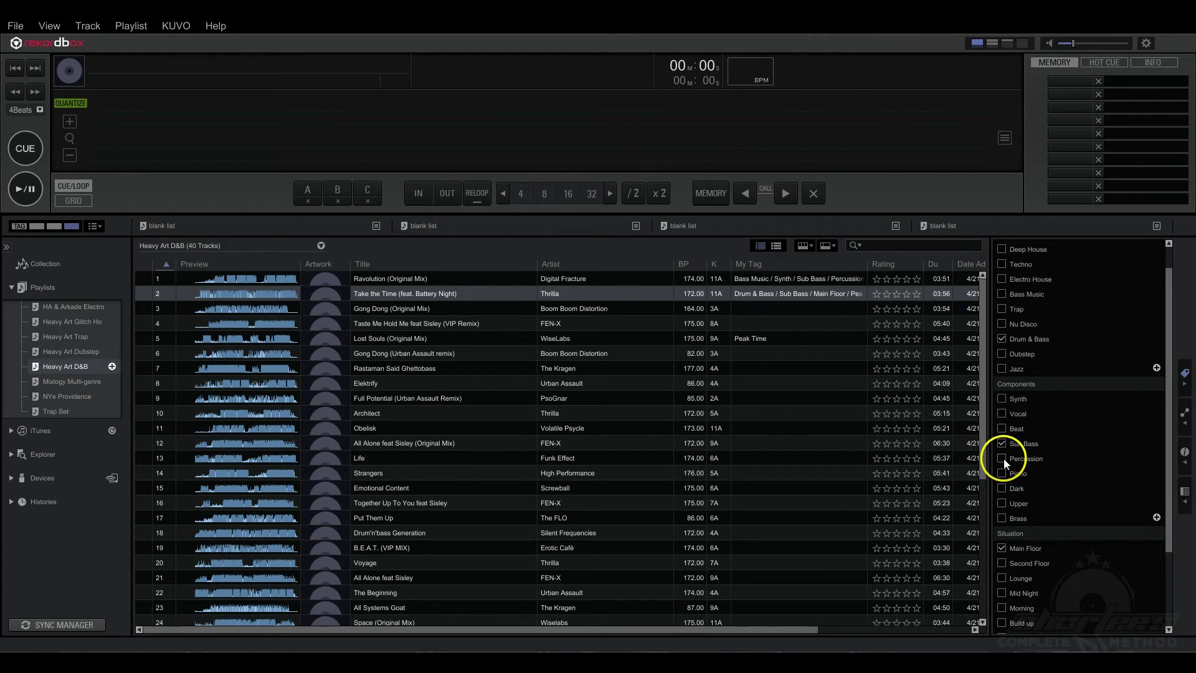
click(1004, 458)
Step: Select track 7, Rastaman Said Ghettobass, and tick Drum & Bass, Percussion, Synth and Main Floor
click(427, 354)
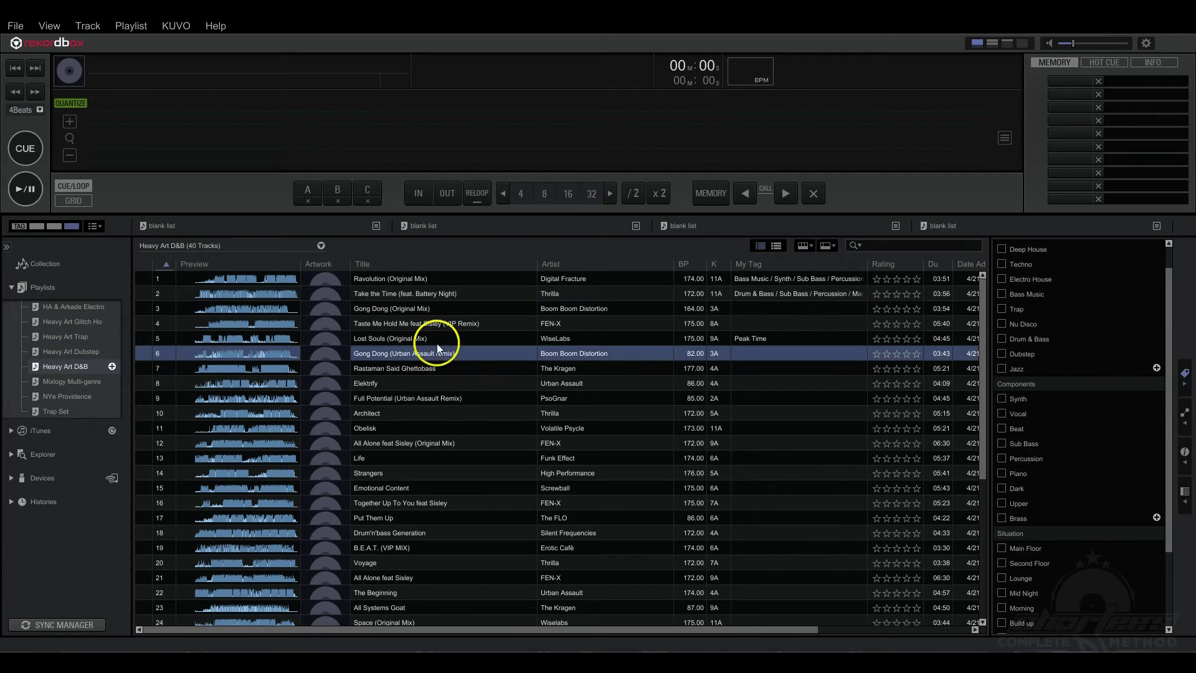
click(420, 369)
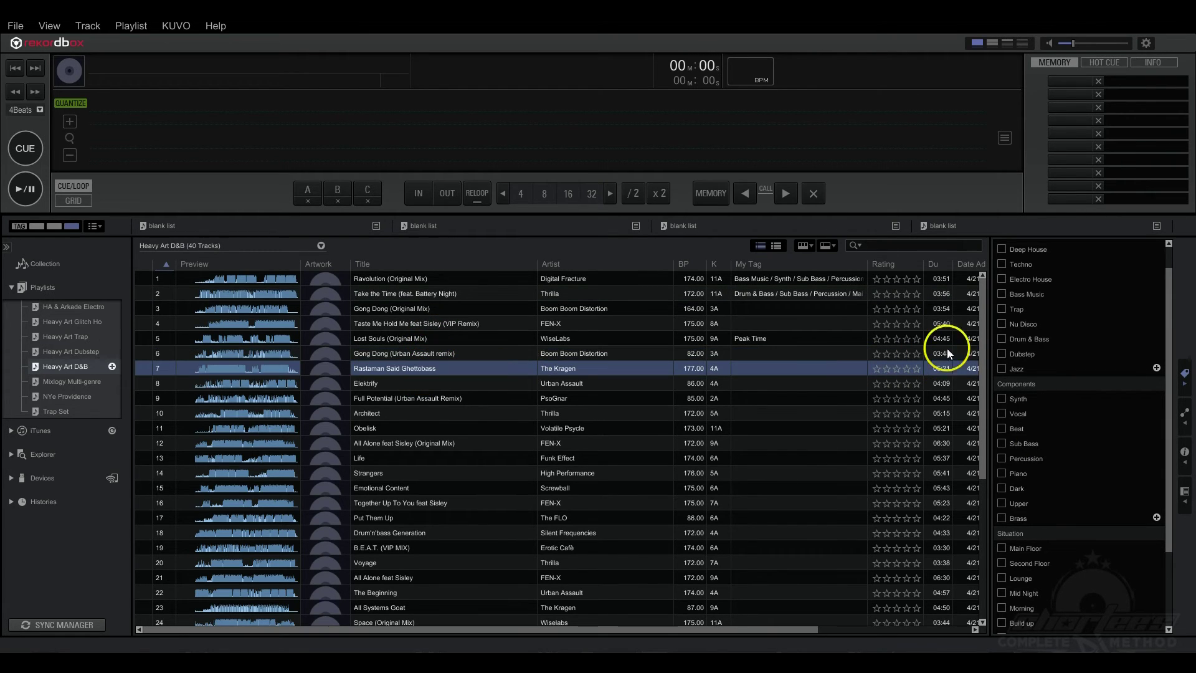
click(1000, 338)
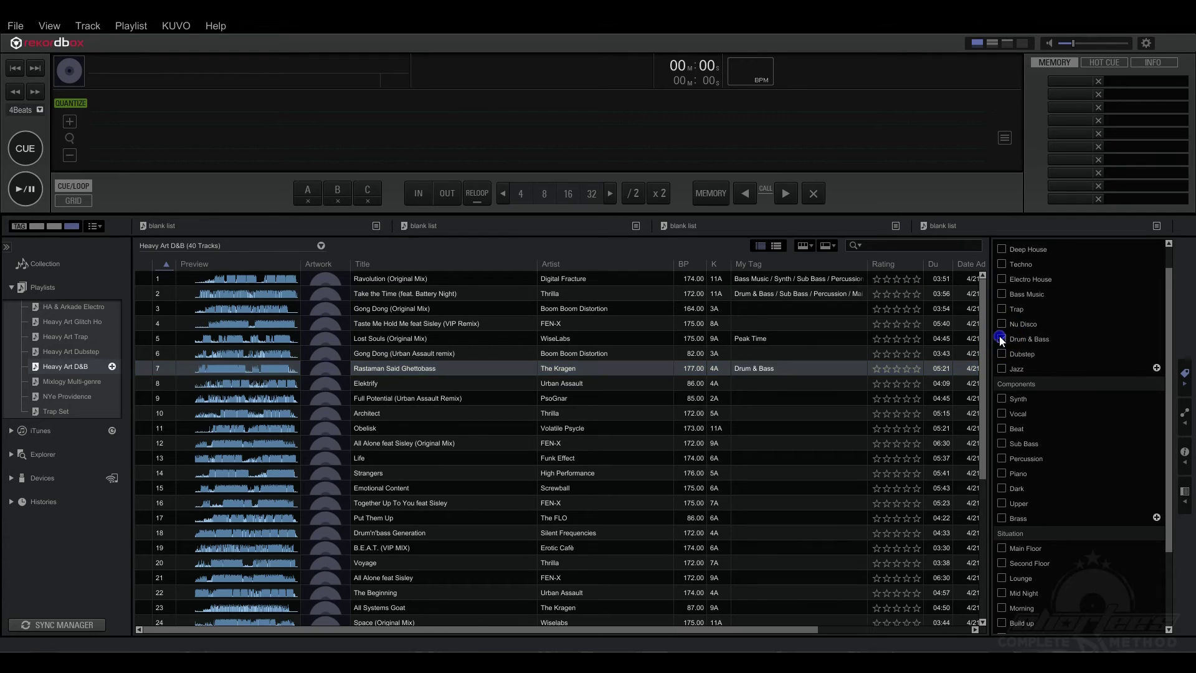
click(1001, 458)
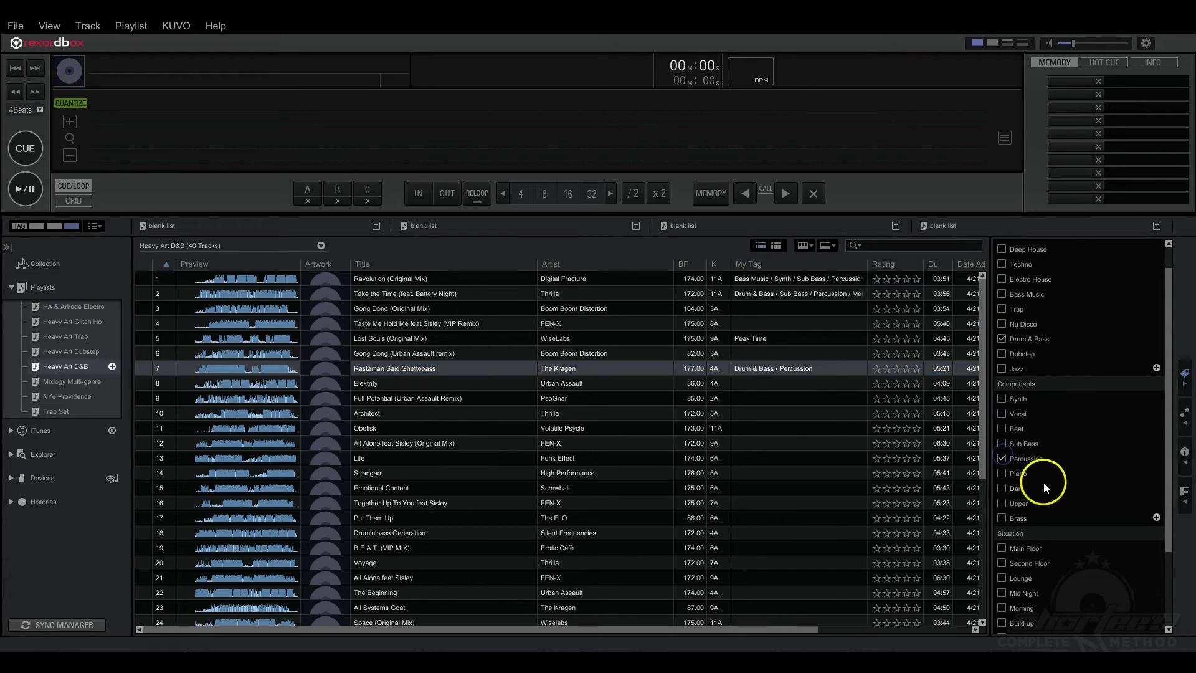
click(1003, 399)
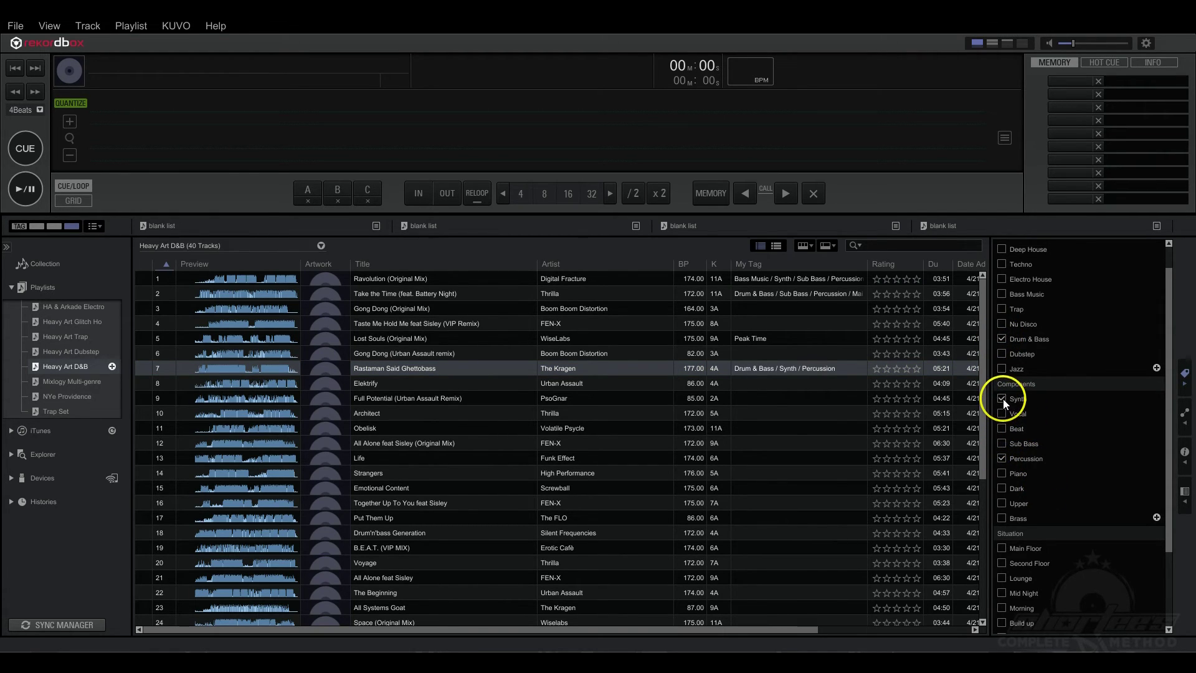
click(1003, 547)
Step: Close the My Tag panel, show the whole Collection and open the My Tag filter pane
click(1184, 377)
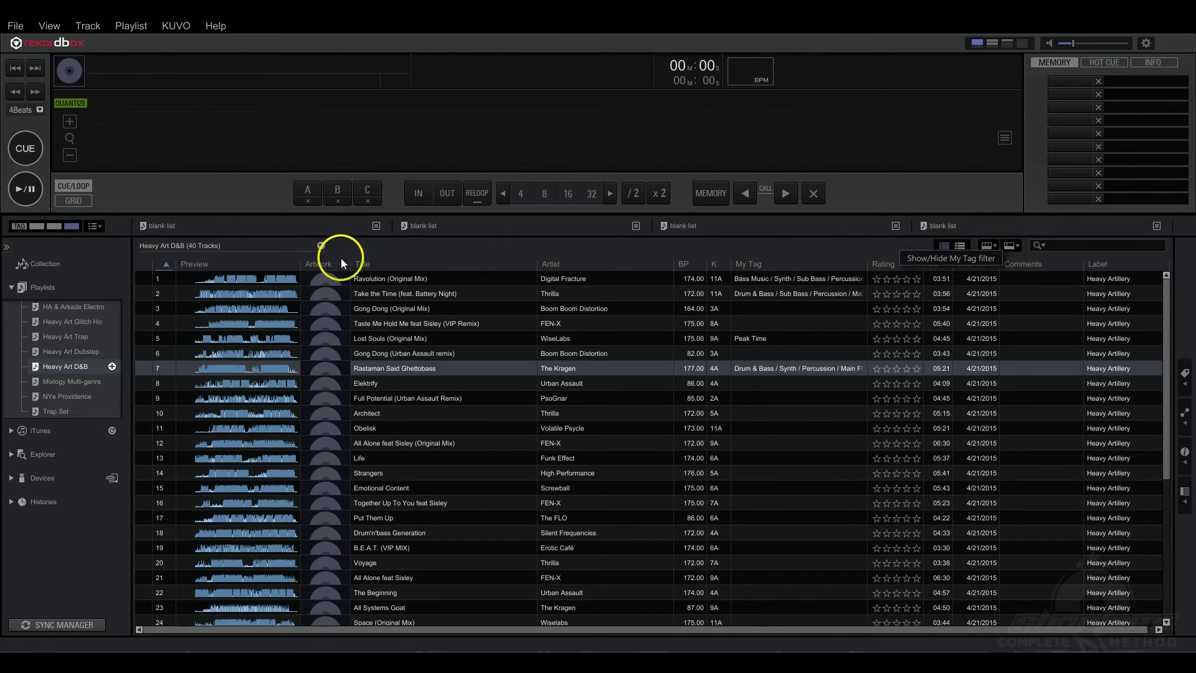
click(34, 264)
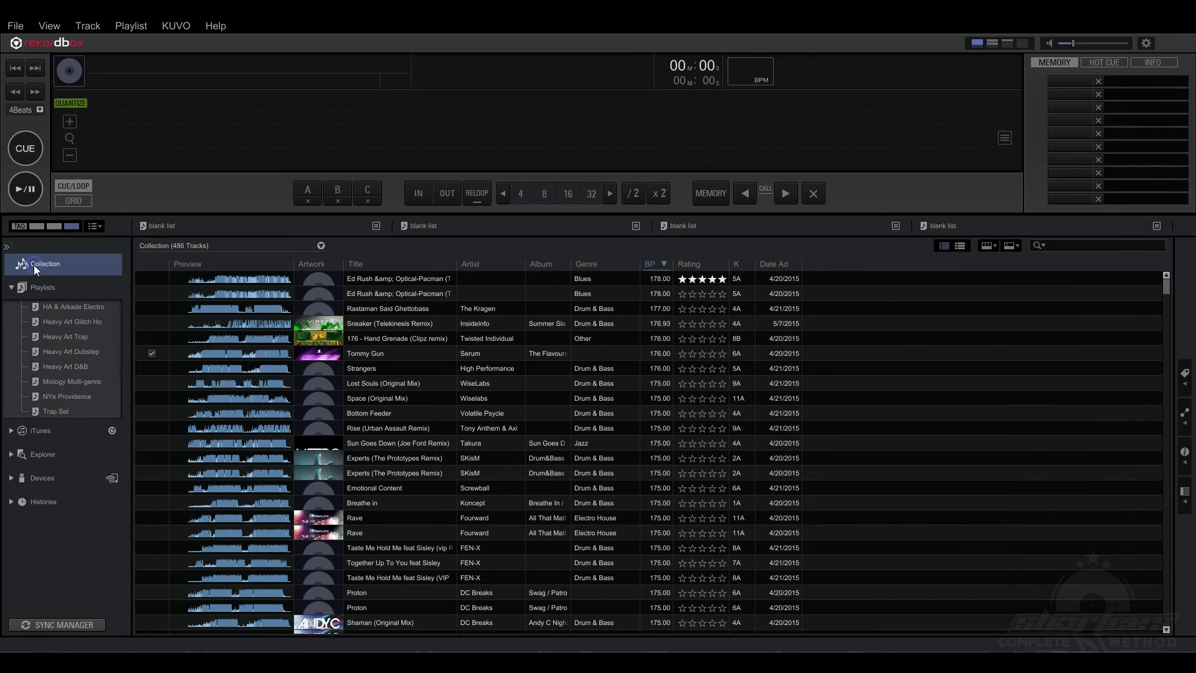
click(1014, 247)
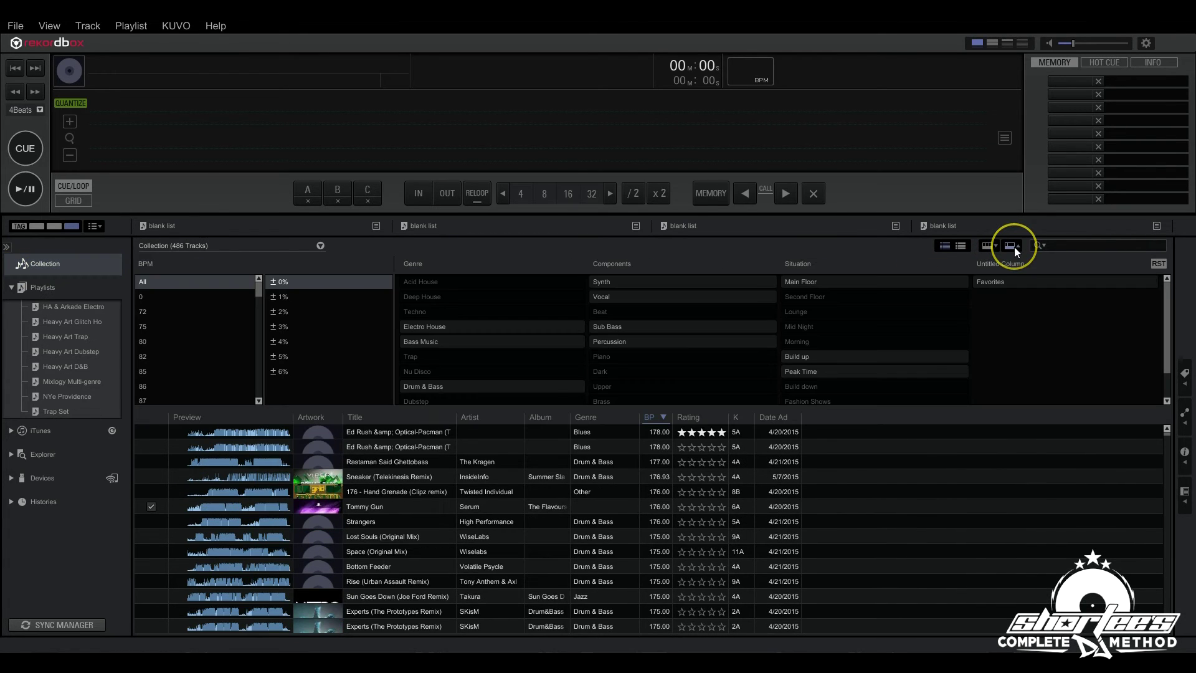
Step: Try filtering the Collection by Bass Music and Electro House, then clear both
click(469, 342)
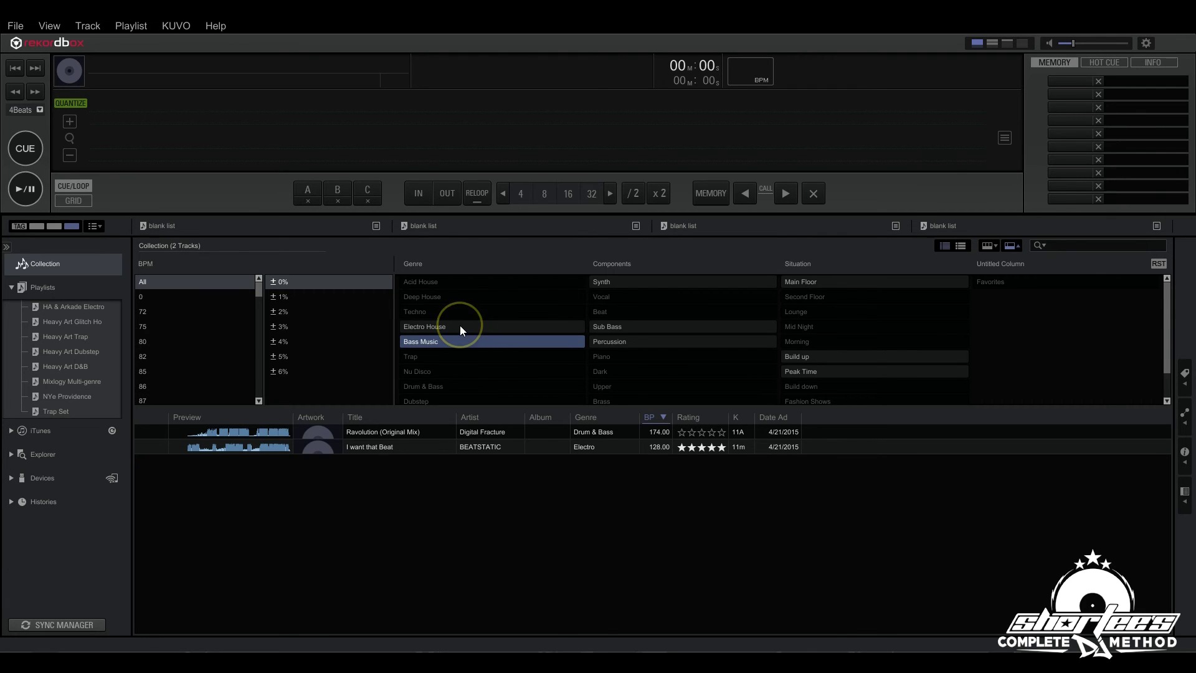
click(461, 329)
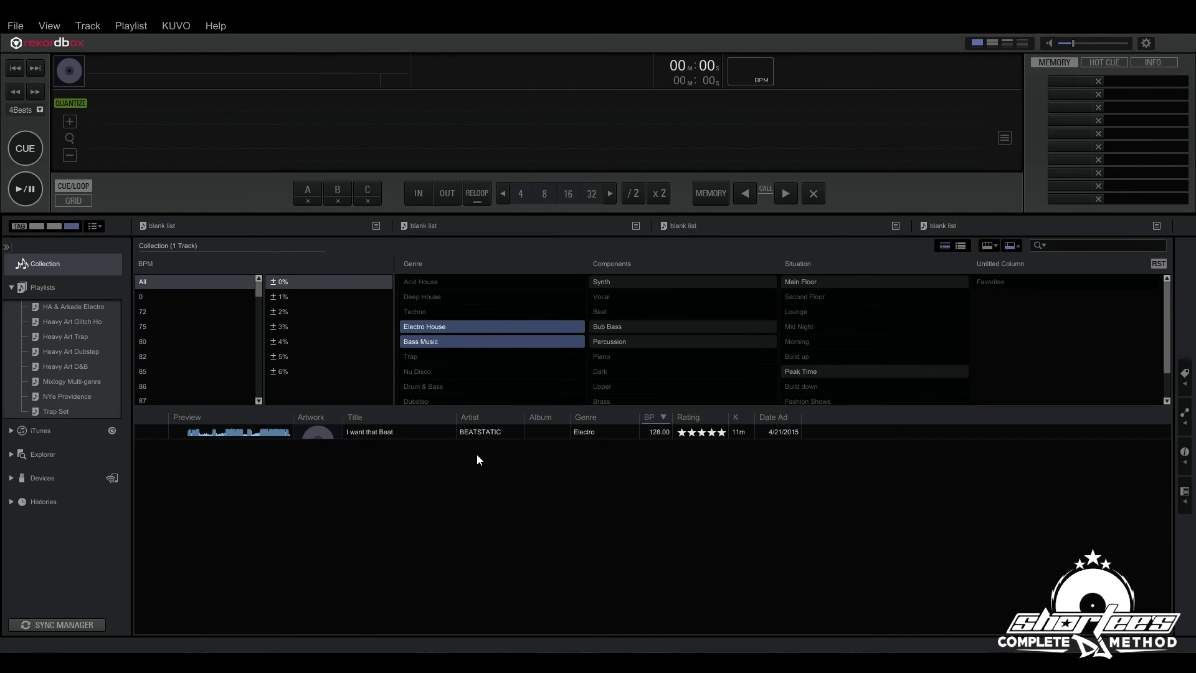
click(492, 342)
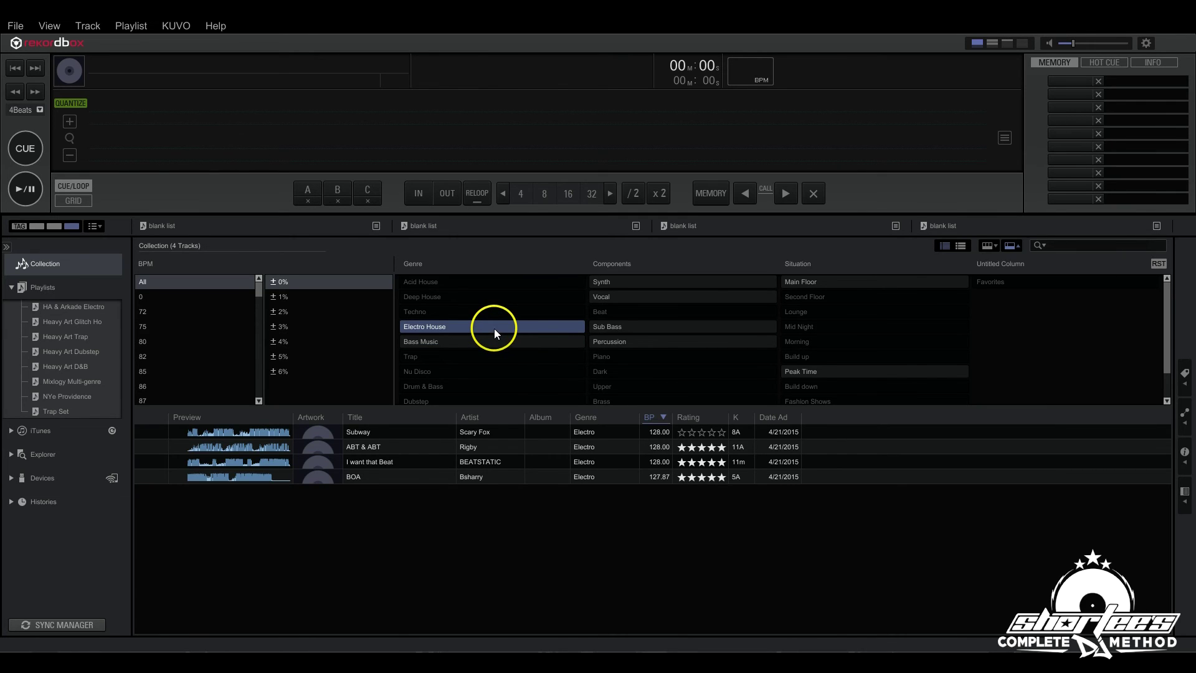
click(495, 327)
Step: Filter by Synth, Main Floor and Drum & Bass, leaving only Main Floor selected
click(658, 276)
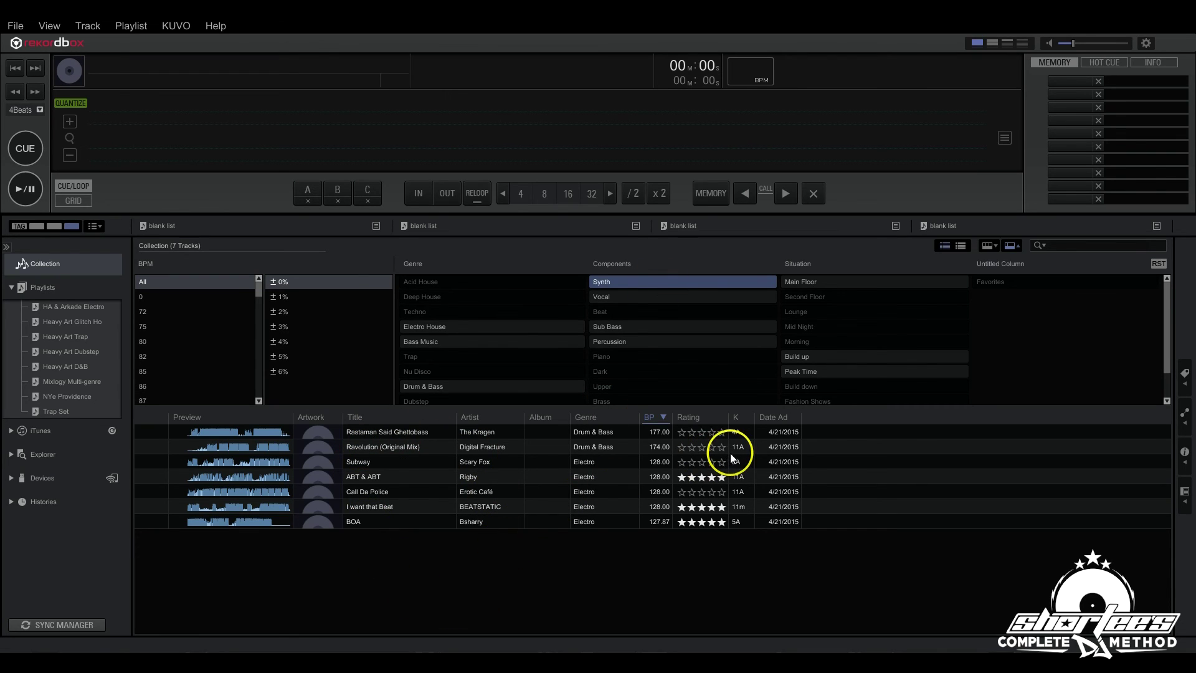
click(849, 282)
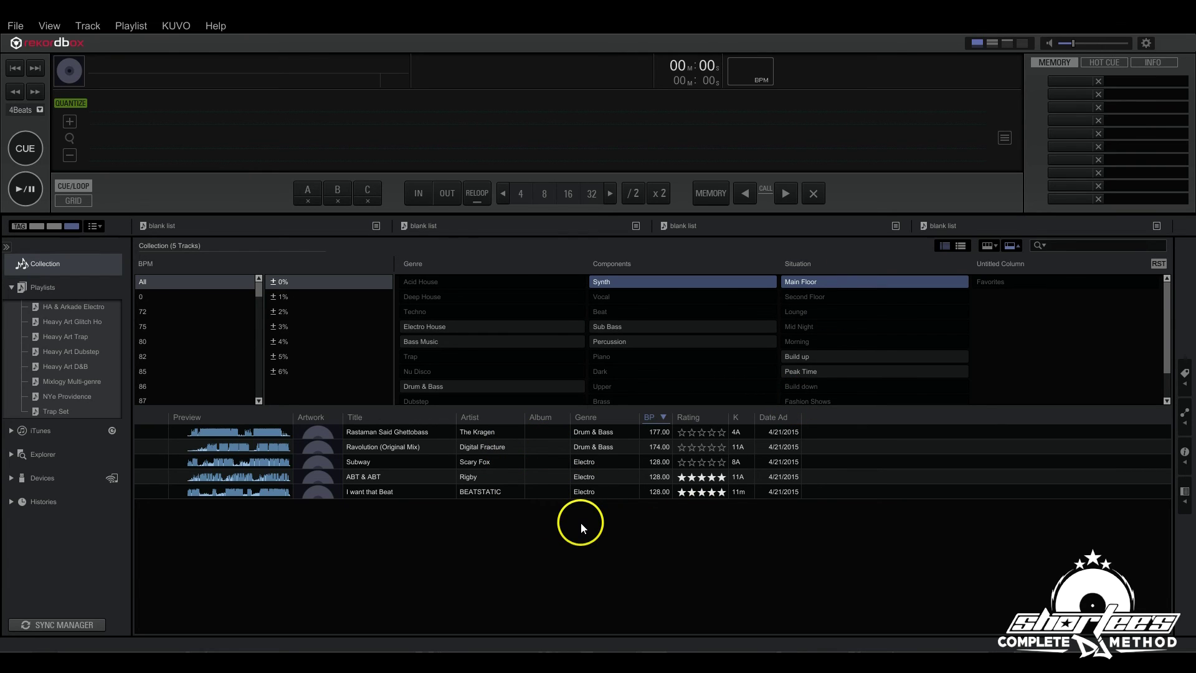
click(450, 388)
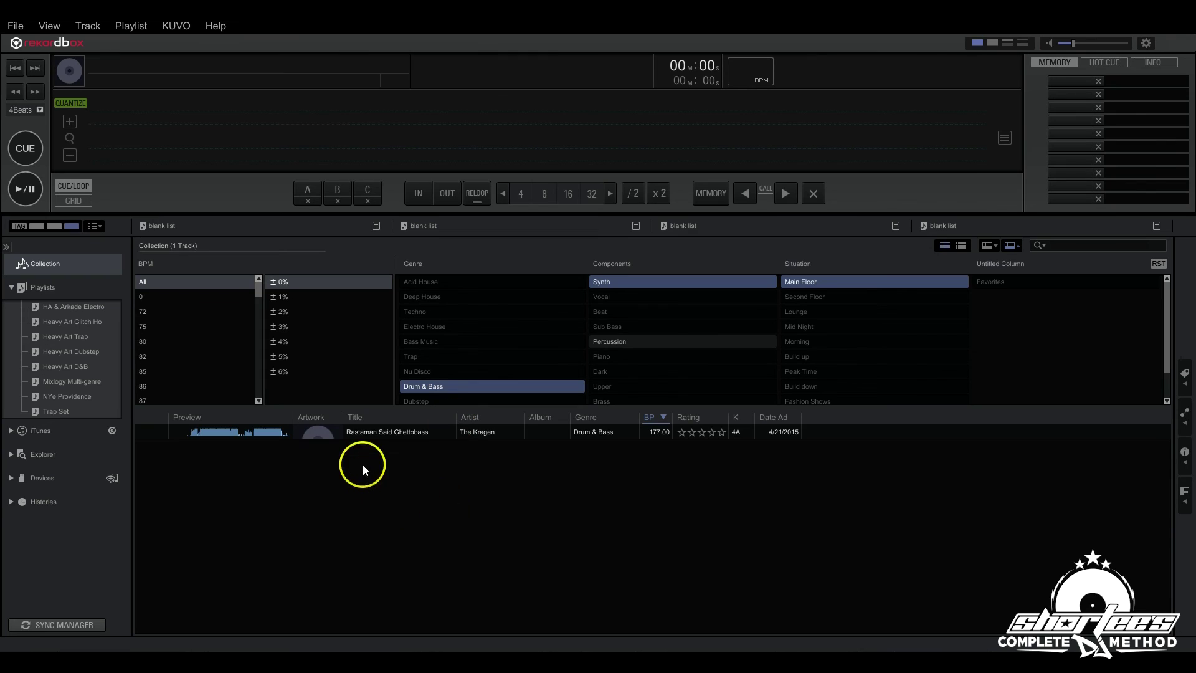
click(468, 387)
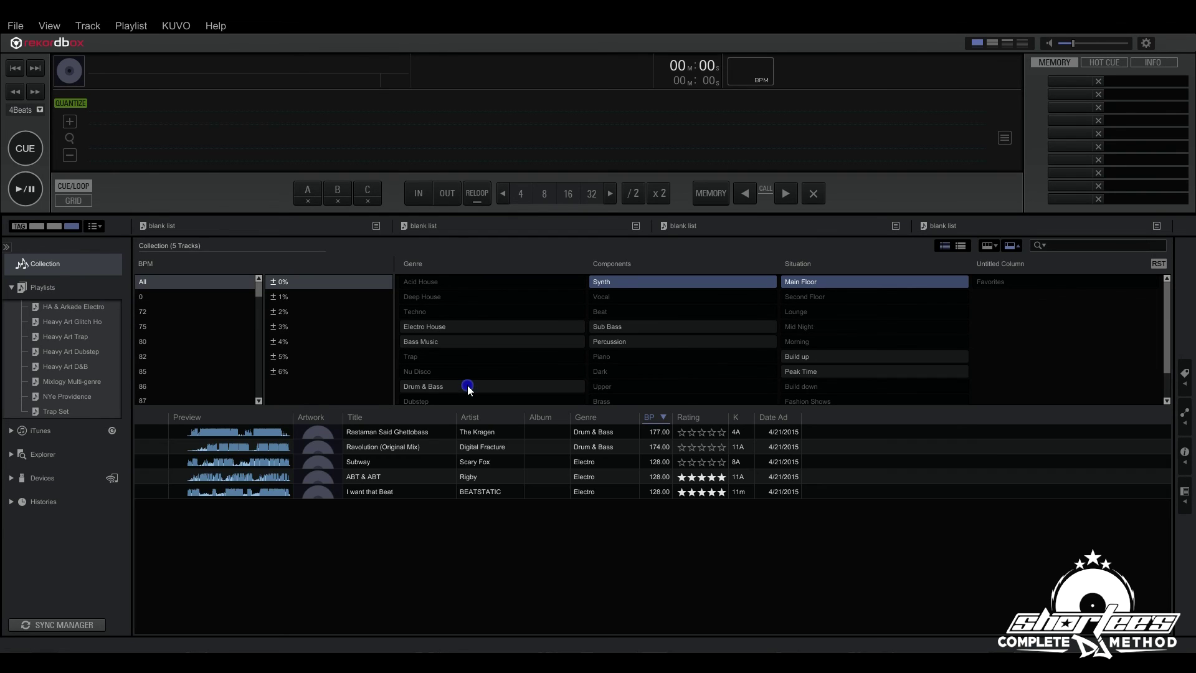
click(629, 282)
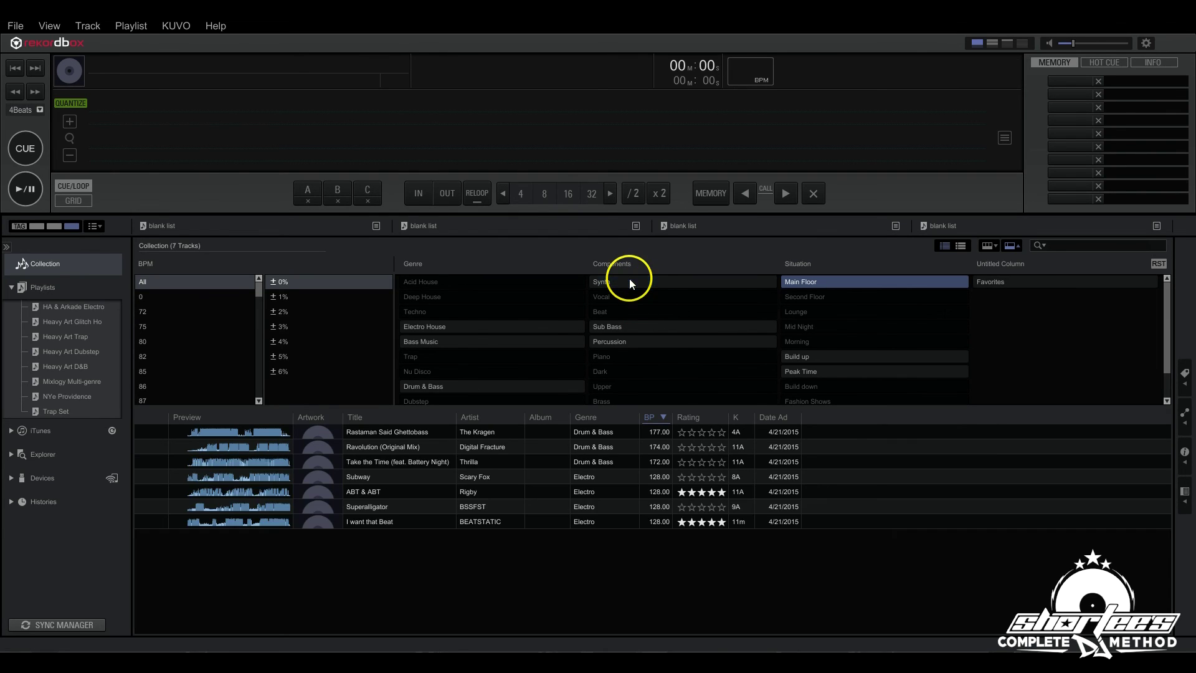
Step: Clear the Main Floor filter, hide the filter pane and open the My Tag panel
click(847, 285)
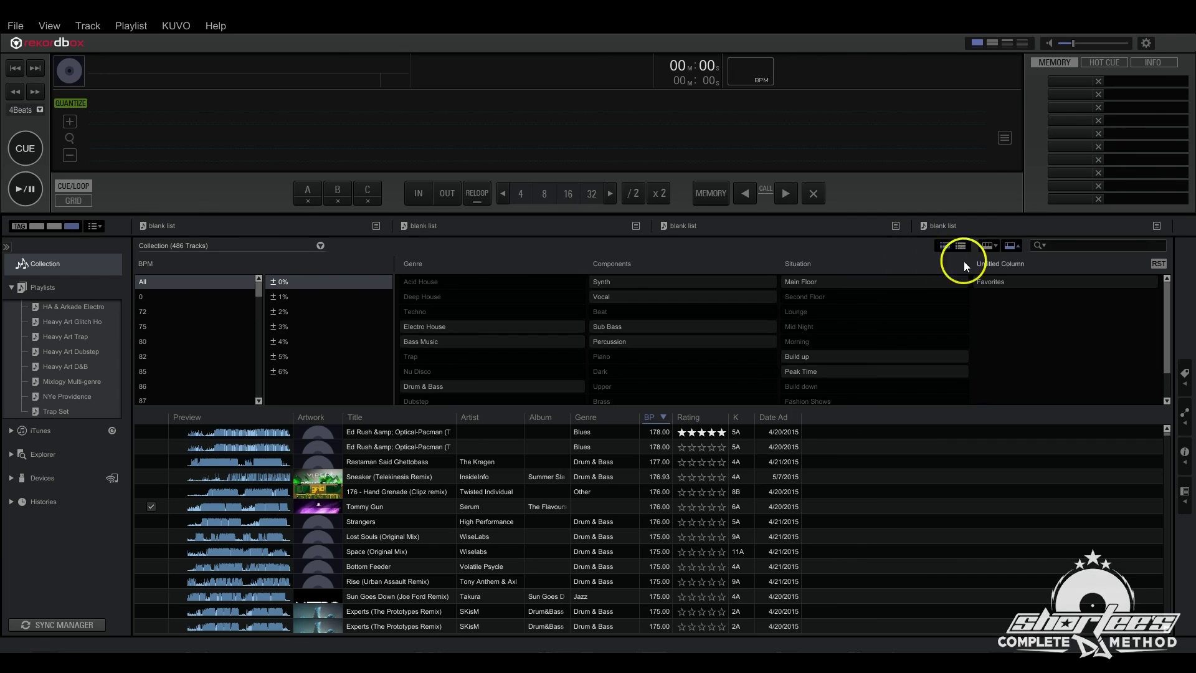
click(1008, 245)
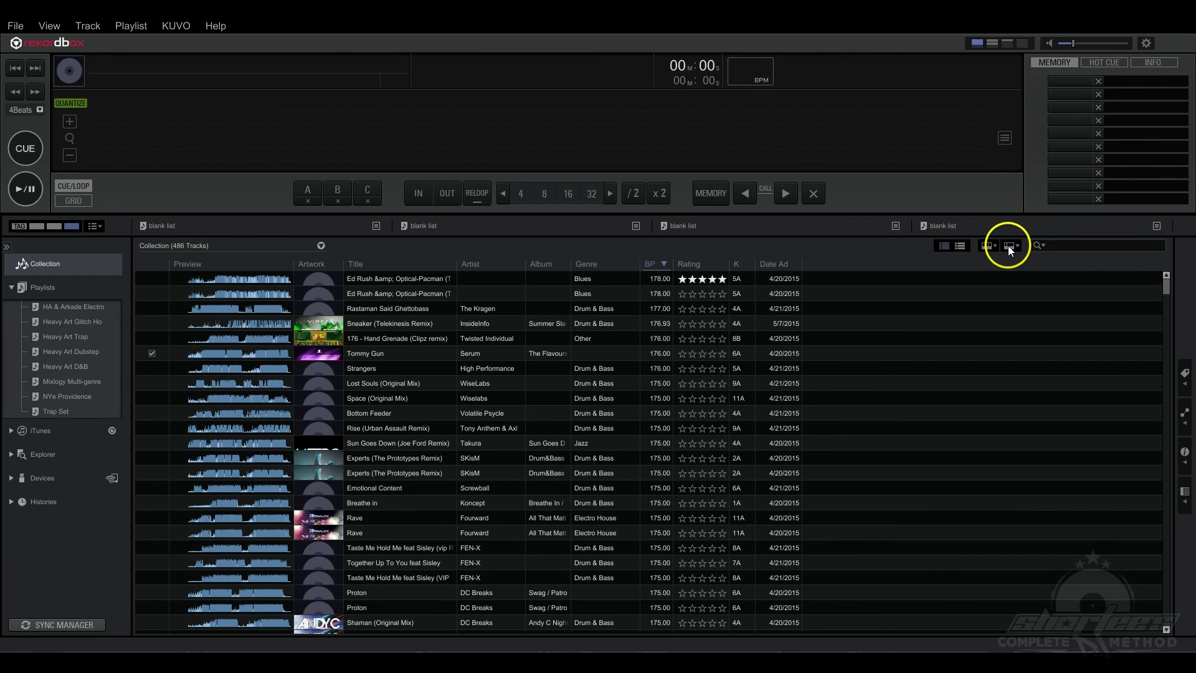
click(1184, 375)
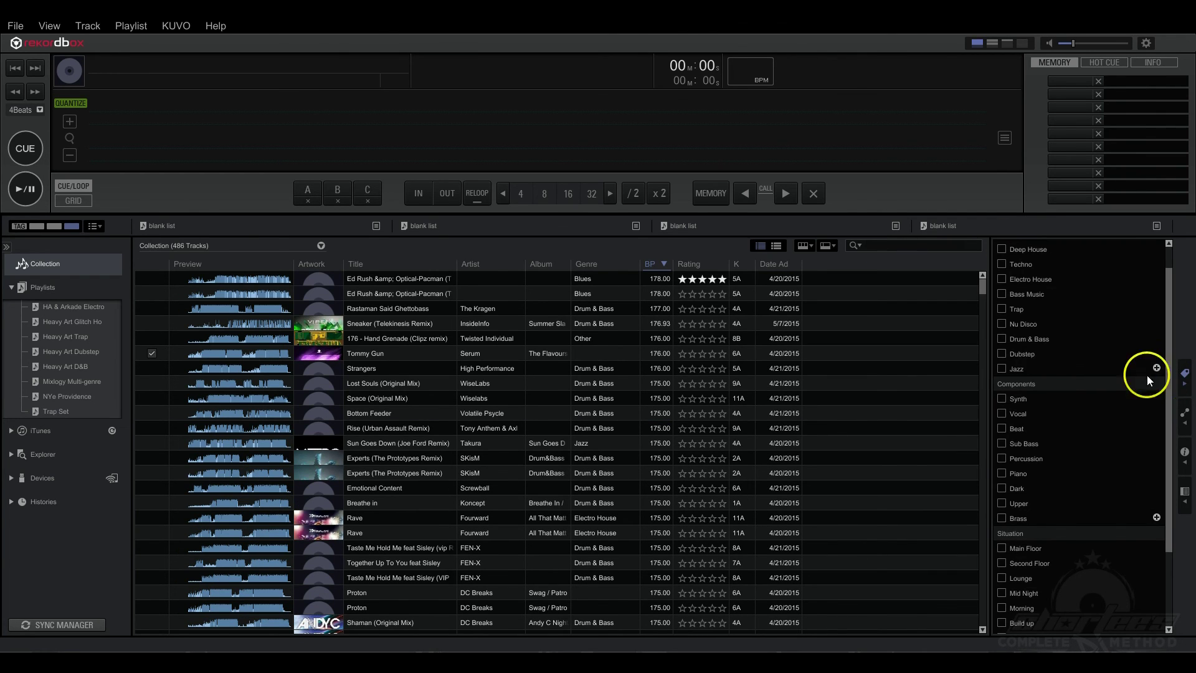
Step: Delete the Nu Disco Genre tag and recreate it so it follows Jazz
right_click(1014, 324)
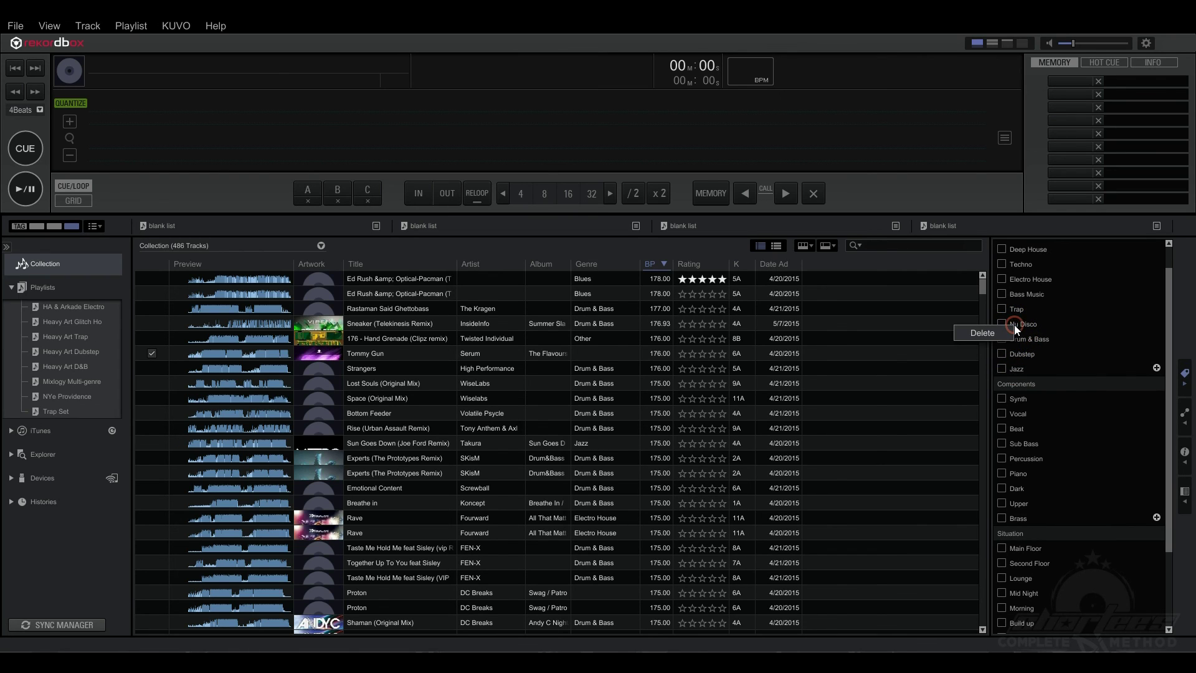
click(983, 333)
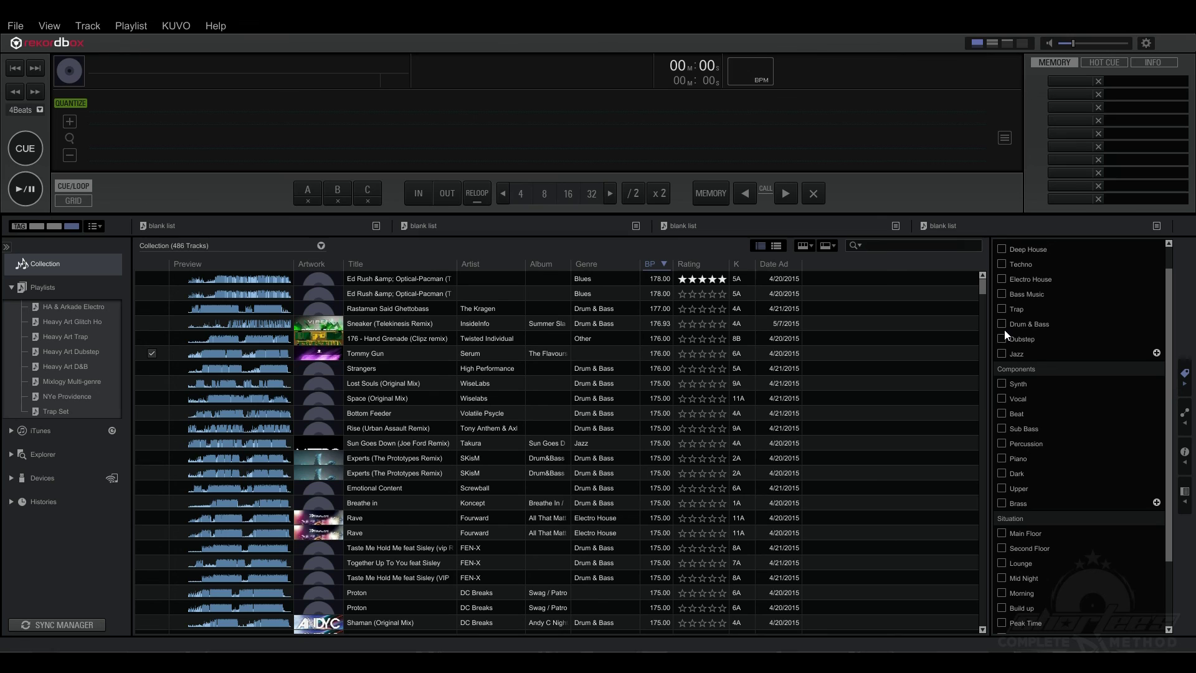
click(1156, 354)
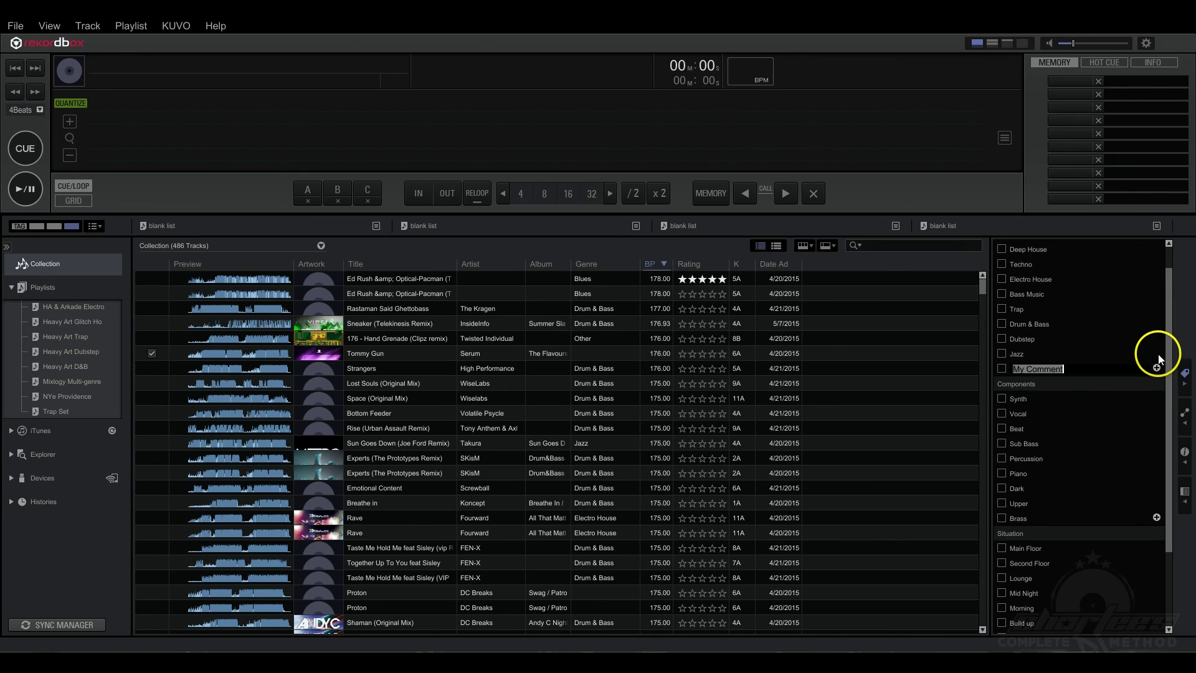
text(Nu Disco)
key(Return)
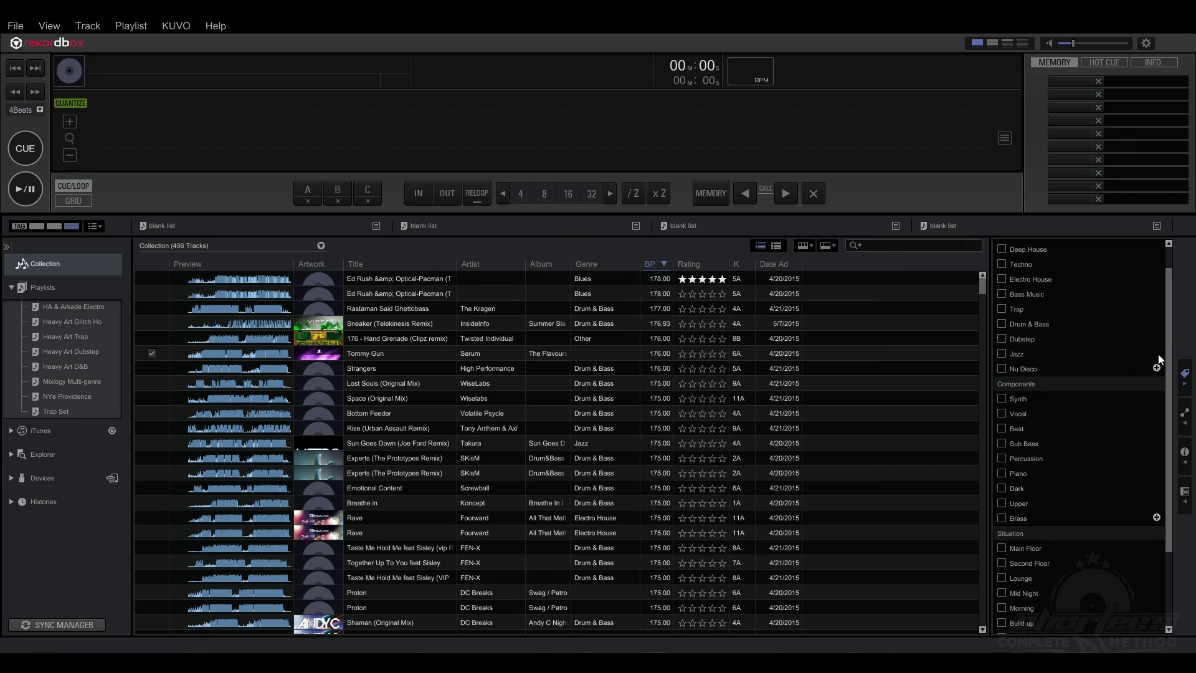